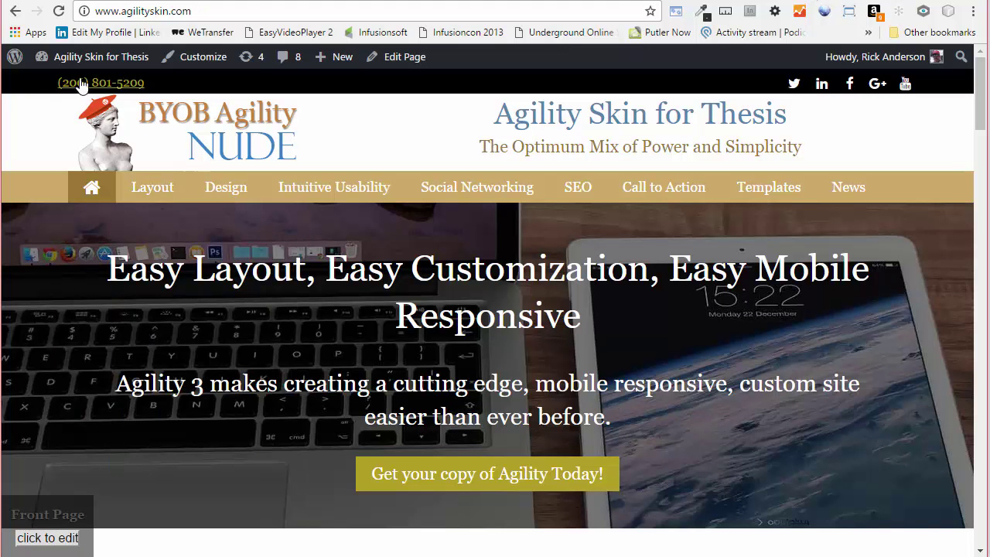
Step: Go to the site's admin dashboard and open the Thesis Skin Design options
mouse_move(78, 56)
left_click(67, 87)
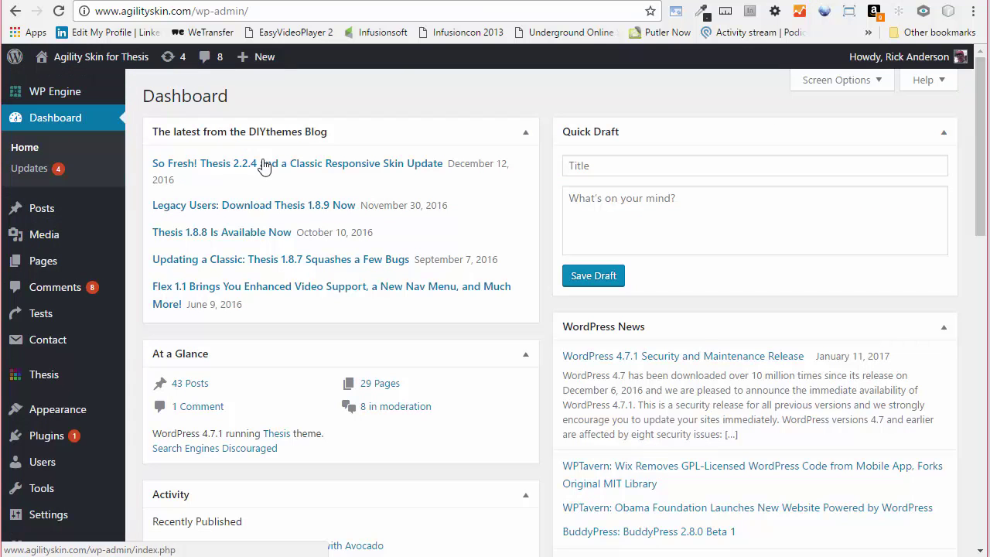
mouse_move(46, 377)
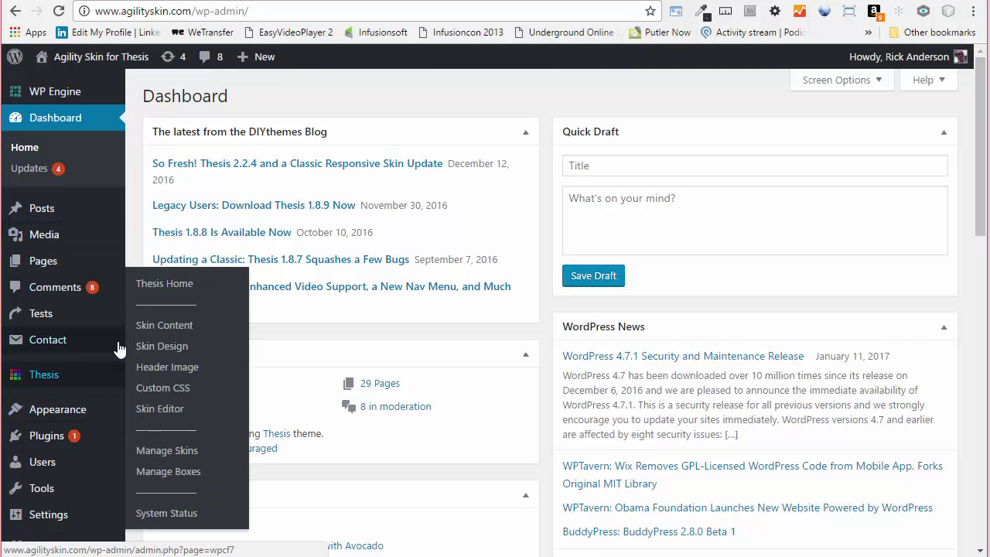
left_click(165, 347)
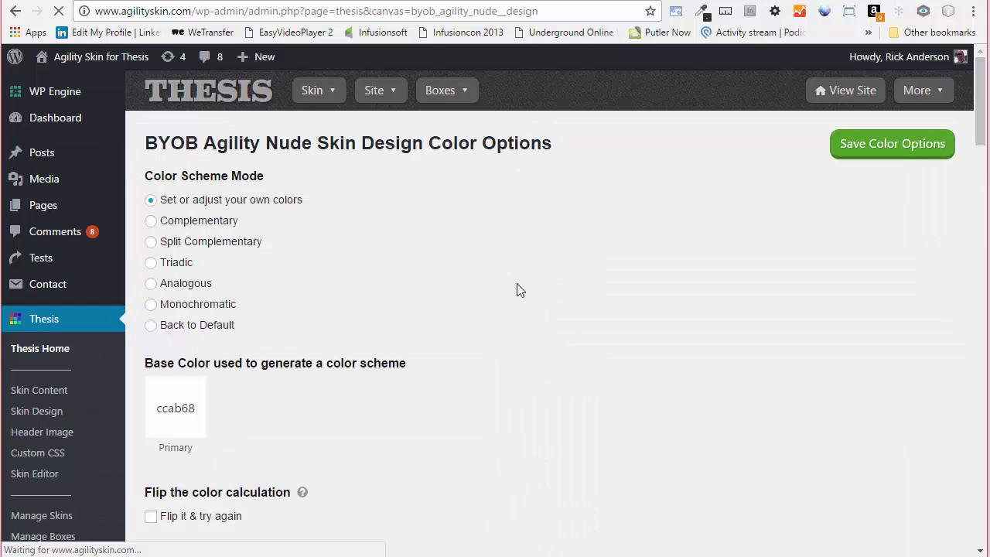
Step: Look over the skin's color scheme and font options, and open the list of editable background areas
scroll(457, 276, "down", 2)
scroll(459, 277, "down", 9)
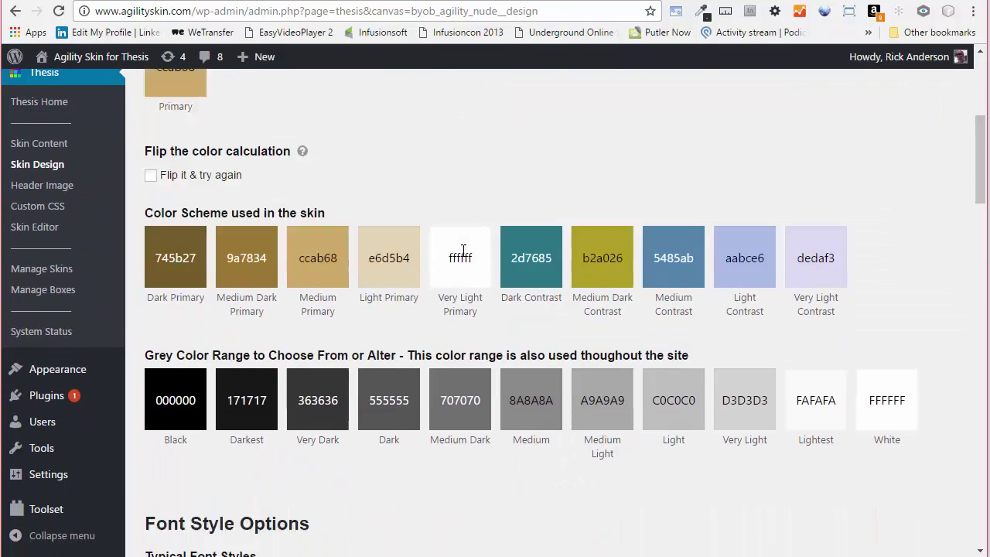
scroll(579, 251, "up", 1)
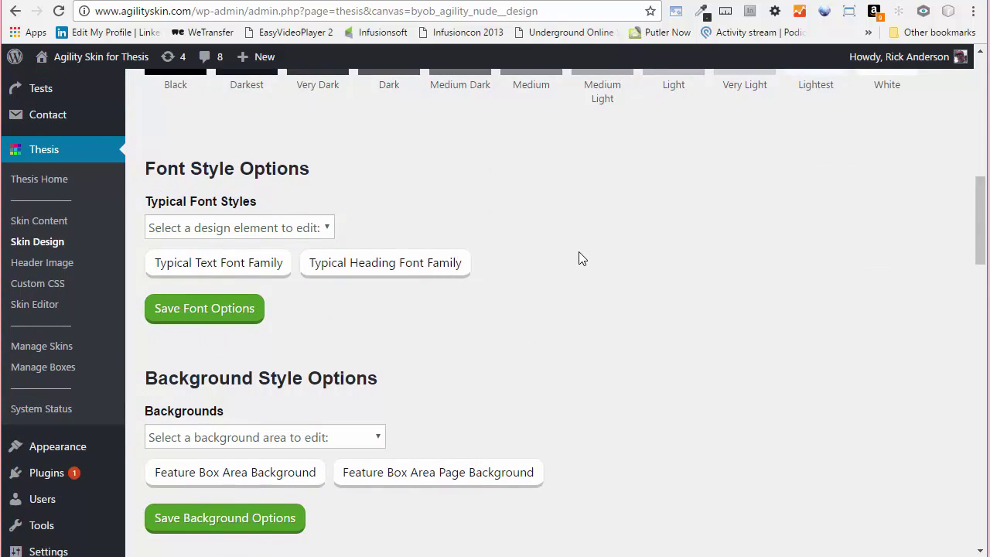
scroll(578, 251, "down", 3)
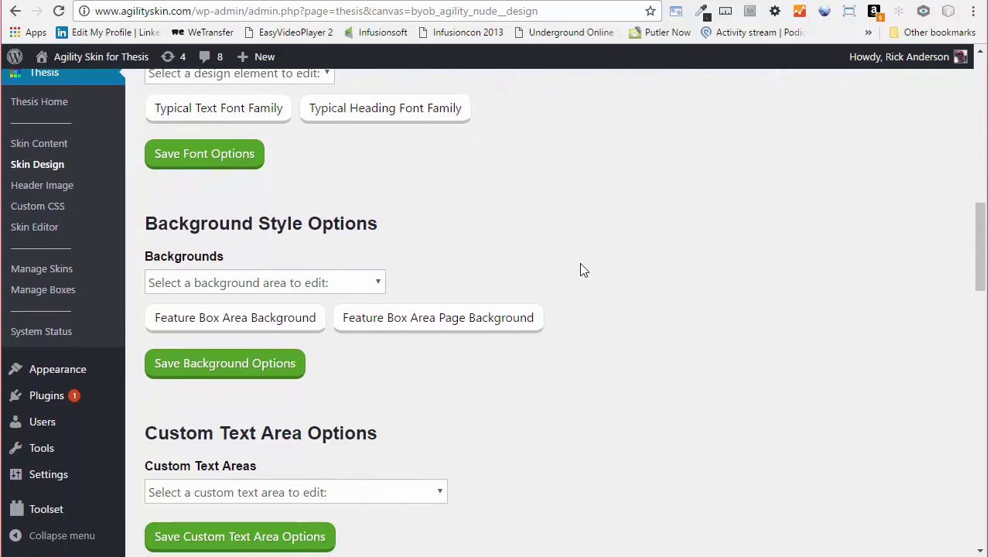
left_click(338, 285)
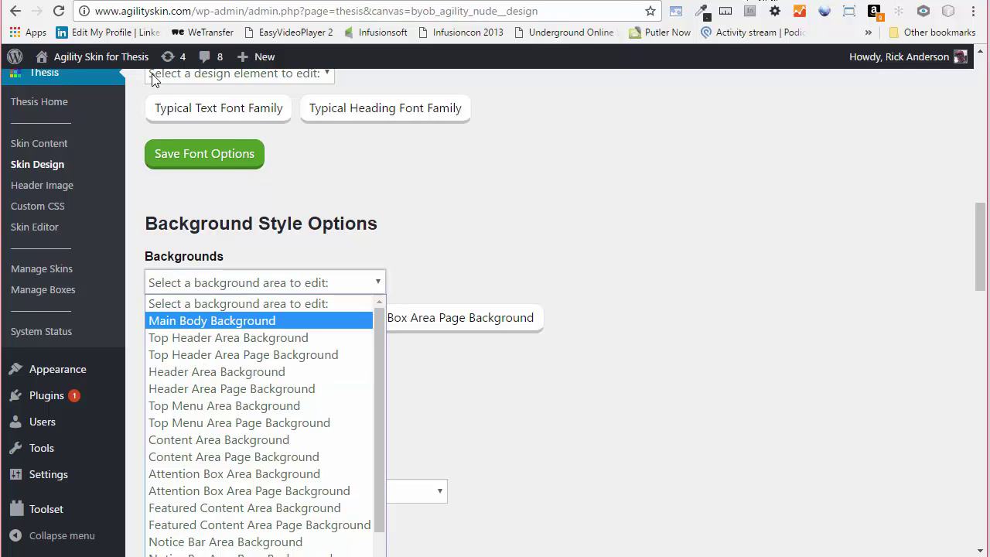
Step: Return to the site's front page and inspect the header area's page_wrapper div and its CSS
left_click(95, 59)
left_click(95, 58)
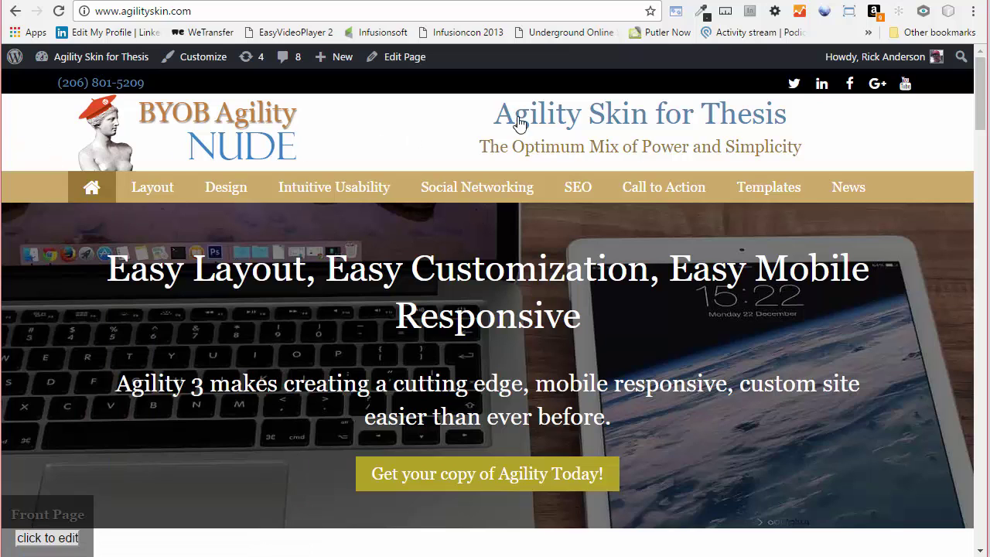
mouse_move(135, 190)
right_click(351, 115)
left_click(401, 313)
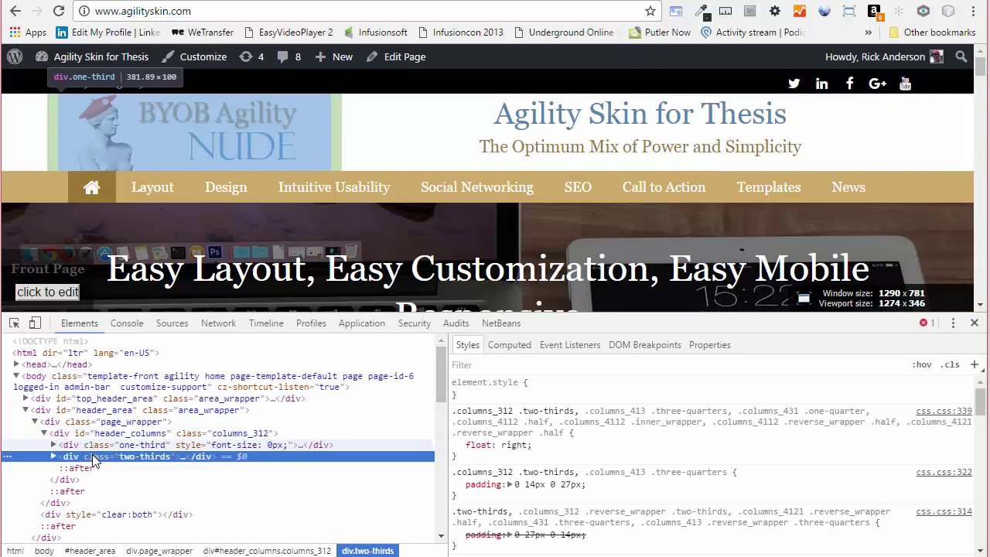
left_click(77, 423)
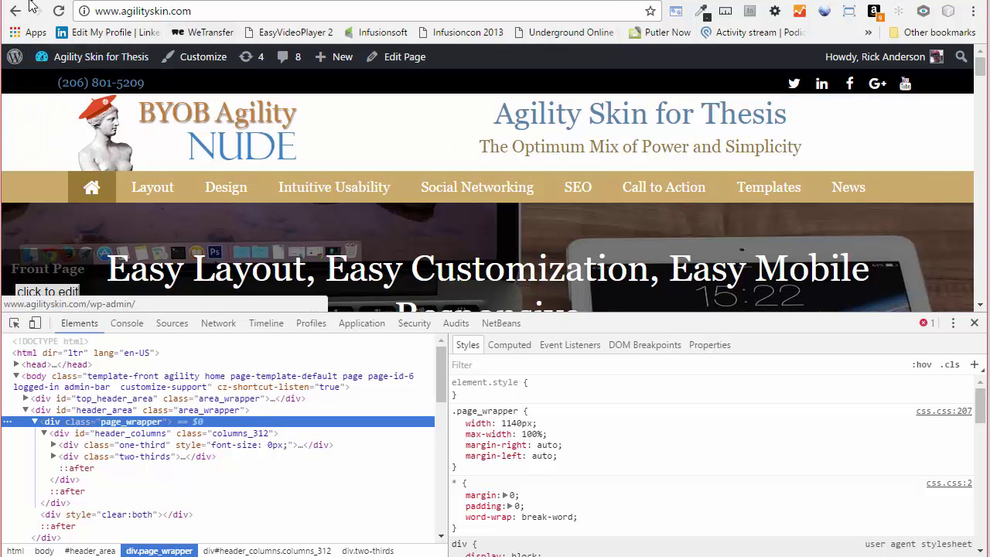
Step: Return to the admin dashboard, close the developer tools and reopen the Thesis Skin Design options
mouse_move(83, 62)
left_click(71, 83)
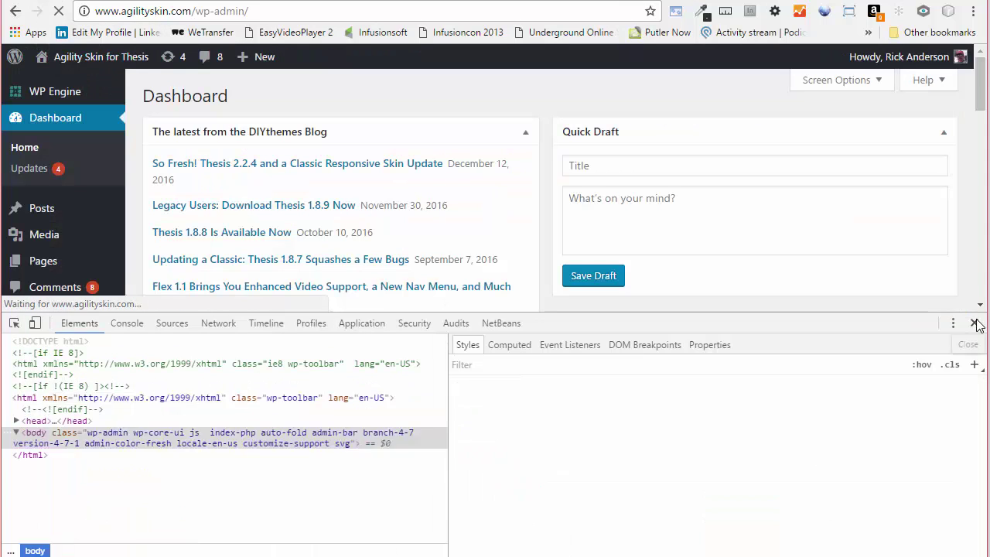
left_click(973, 322)
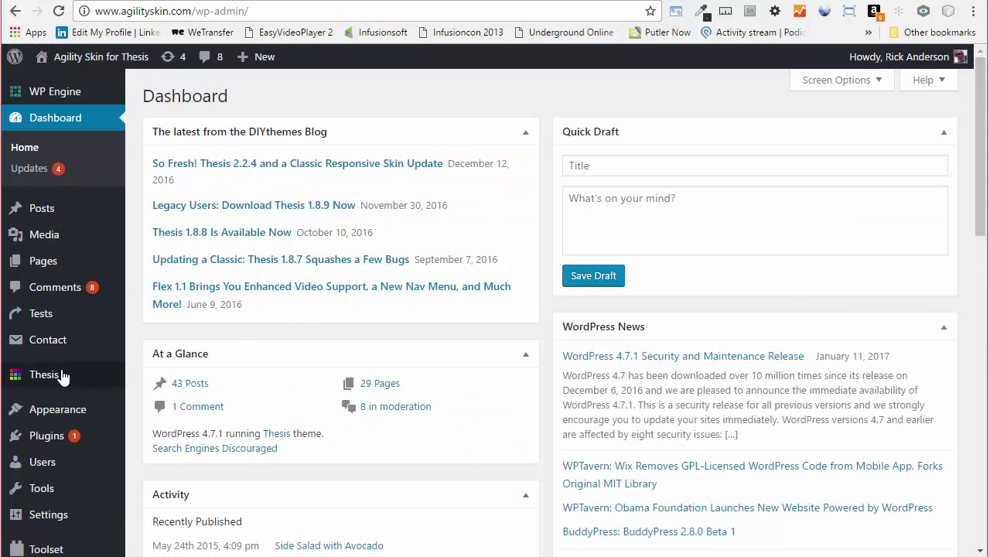
mouse_move(48, 376)
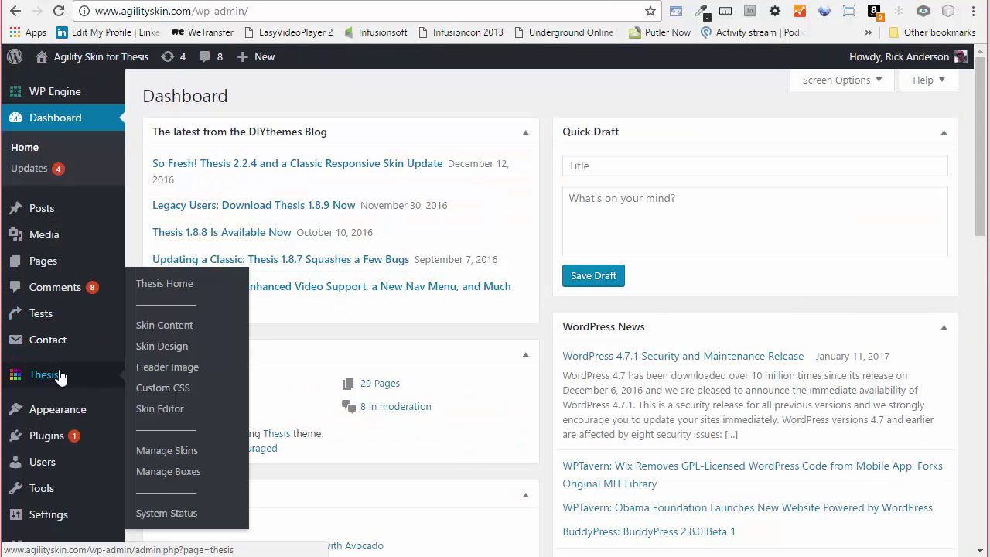
left_click(180, 346)
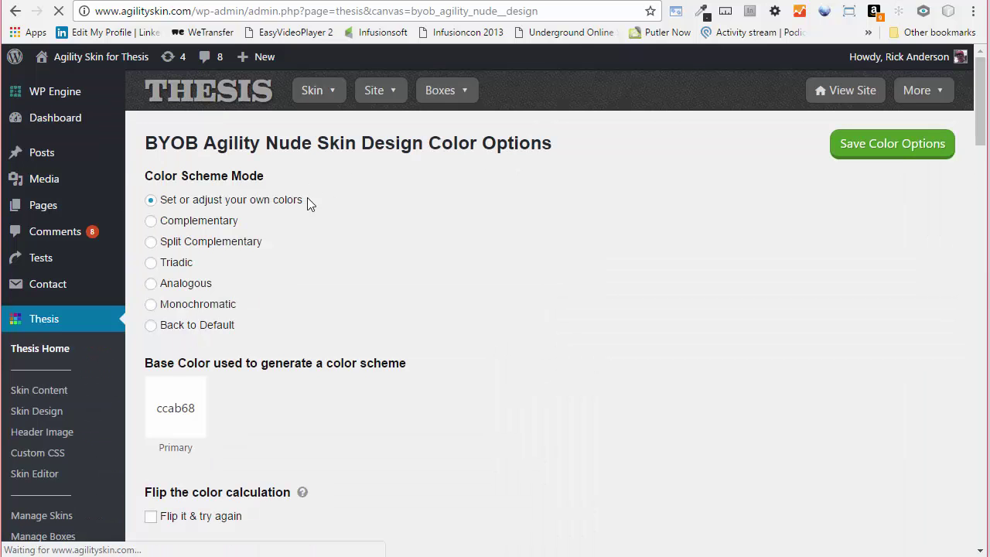
Step: Open the Header Area Background settings in the Background Style Options
scroll(368, 267, "down", 1)
scroll(369, 272, "down", 10)
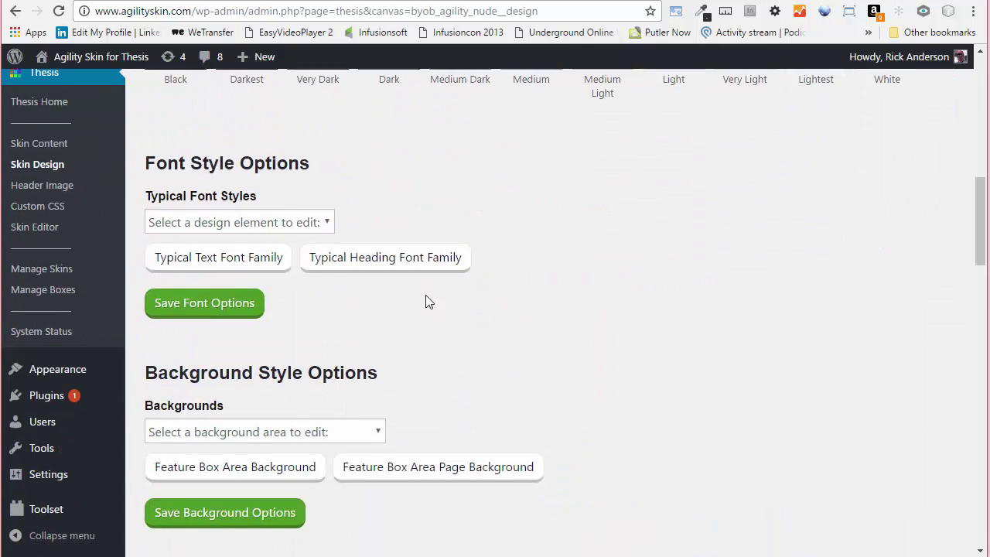
left_click(296, 205)
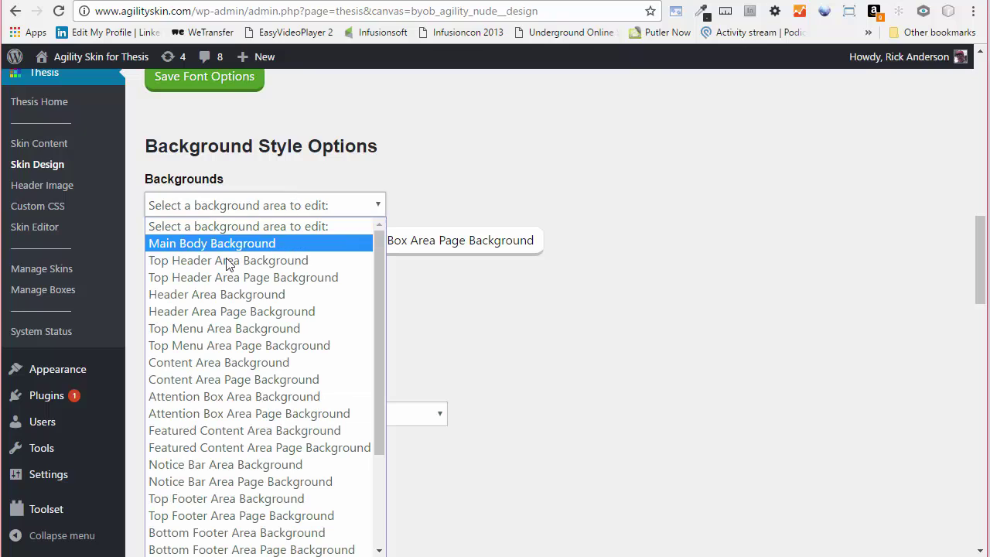
left_click(249, 298)
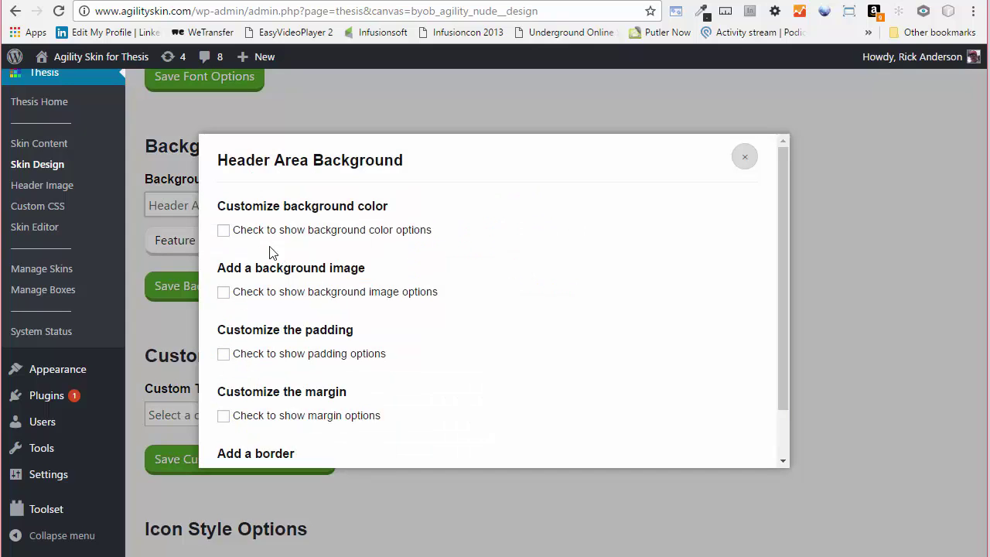
Step: Show the header area's background color options, look through the skin color choices, then hide the options and close the settings
left_click(224, 230)
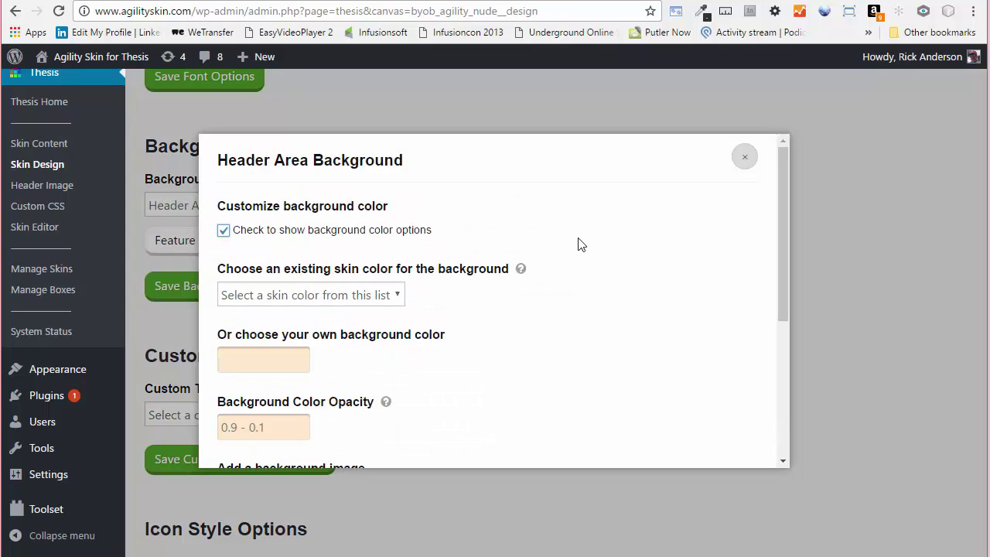
scroll(579, 245, "down", 2)
scroll(579, 245, "up", 2)
left_click(368, 295)
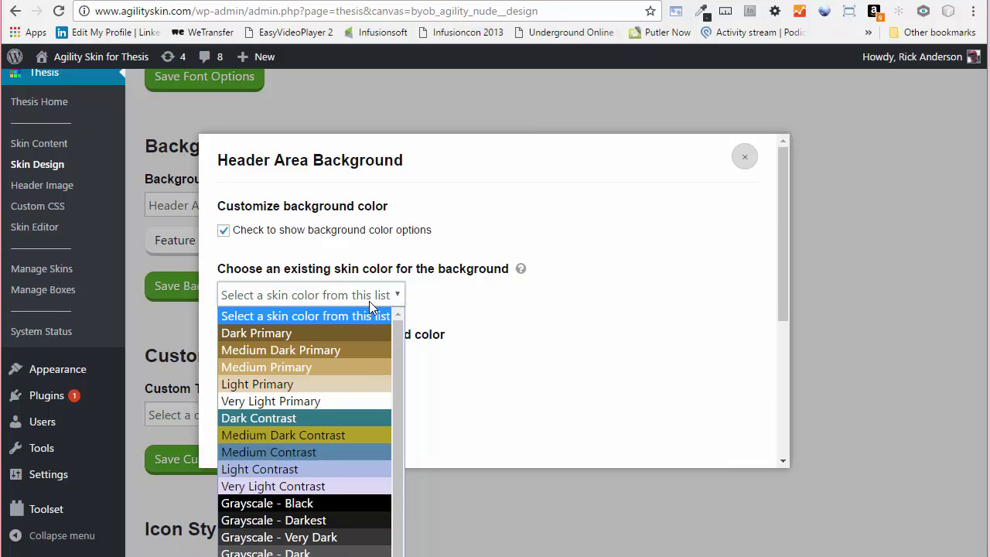
left_click(547, 276)
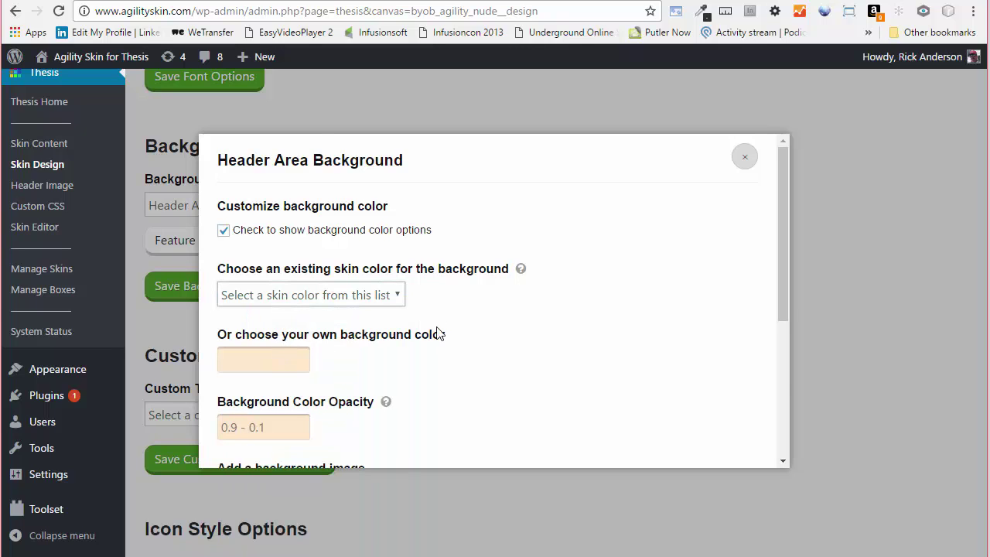
scroll(437, 334, "down", 2)
scroll(424, 341, "up", 2)
left_click(223, 230)
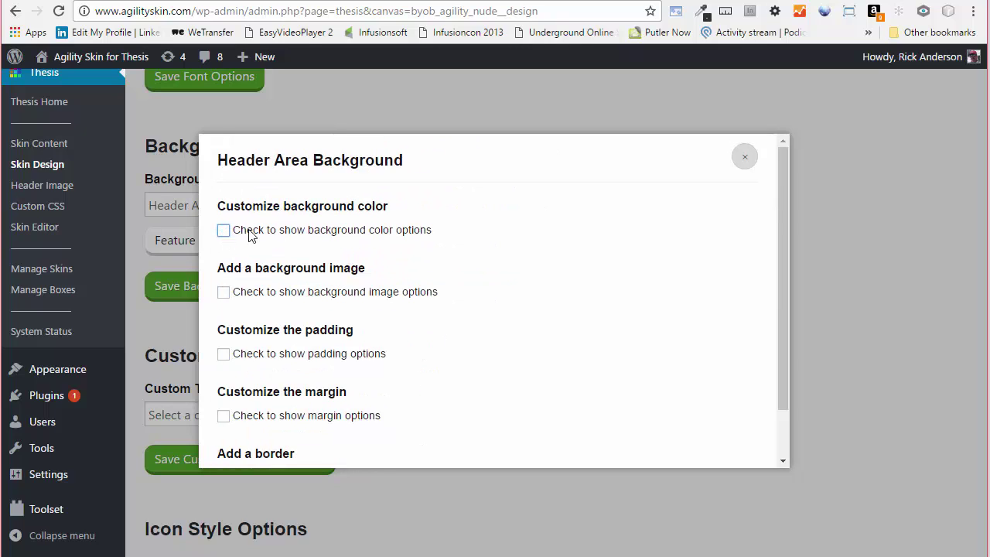
left_click(745, 160)
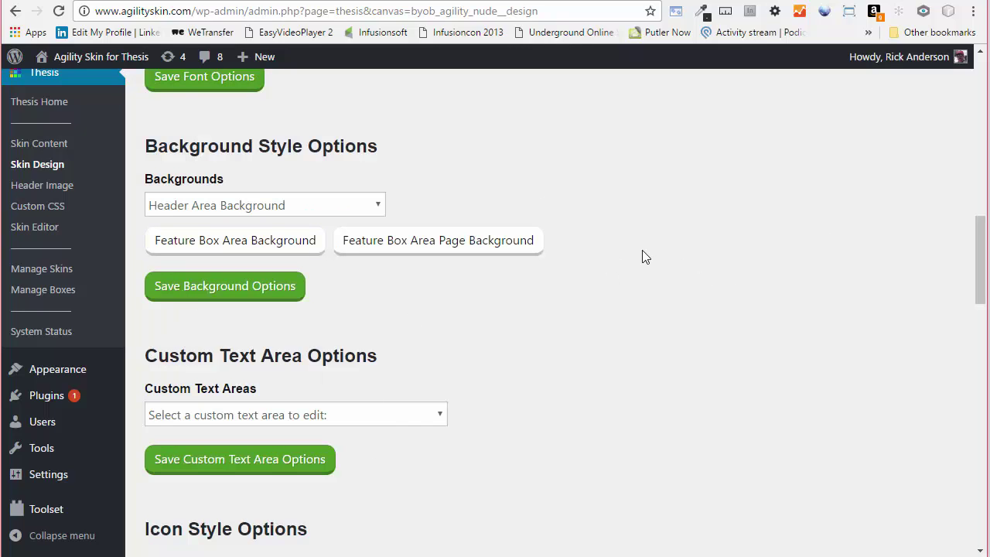
Step: Look over the other skin design sections and open the Page Titles settings in the Font Style Options
scroll(652, 255, "down", 3)
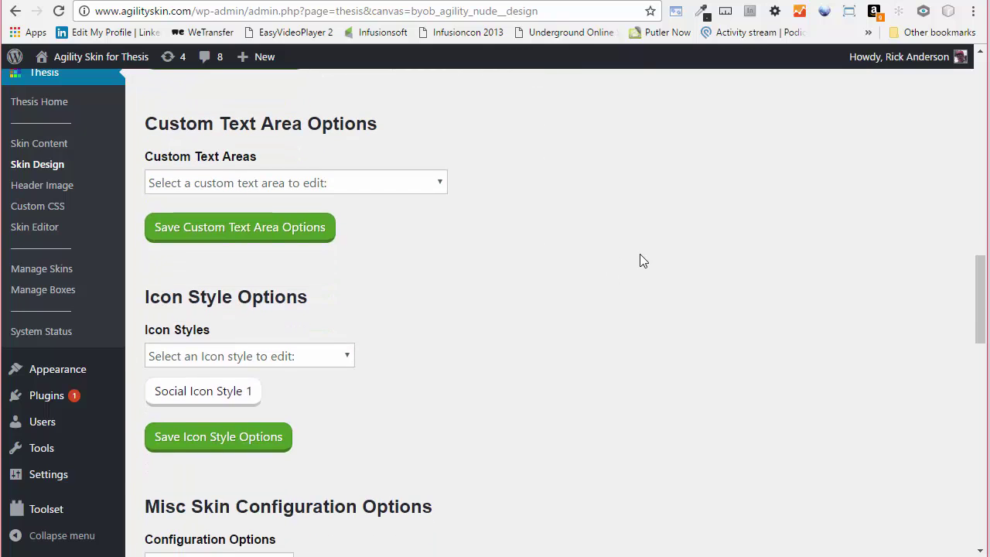
scroll(640, 260, "up", 7)
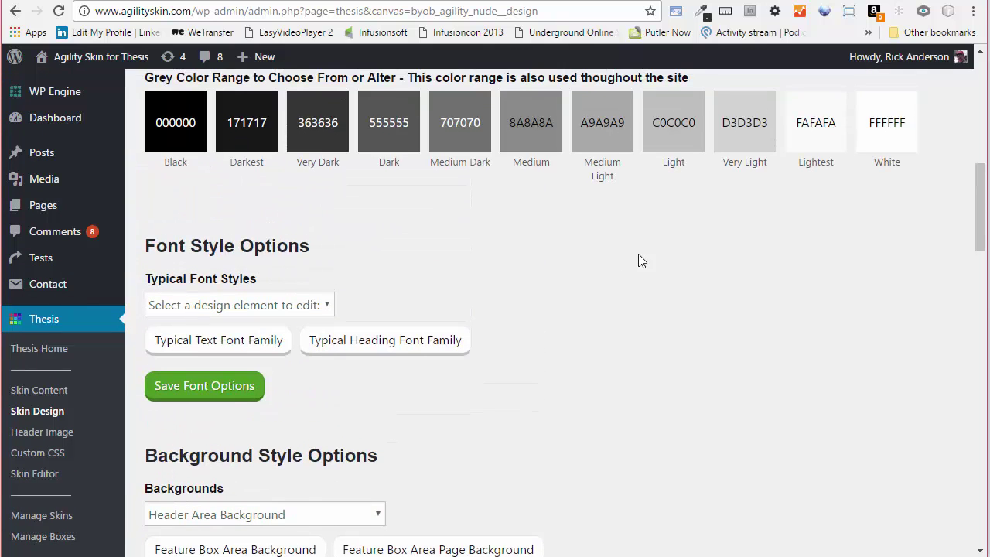
scroll(641, 262, "up", 3)
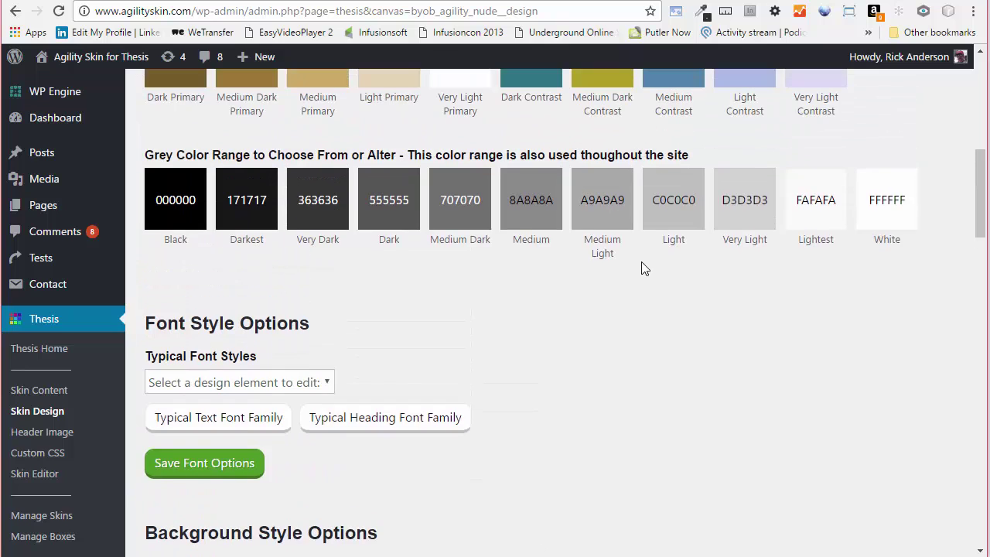
scroll(638, 267, "down", 2)
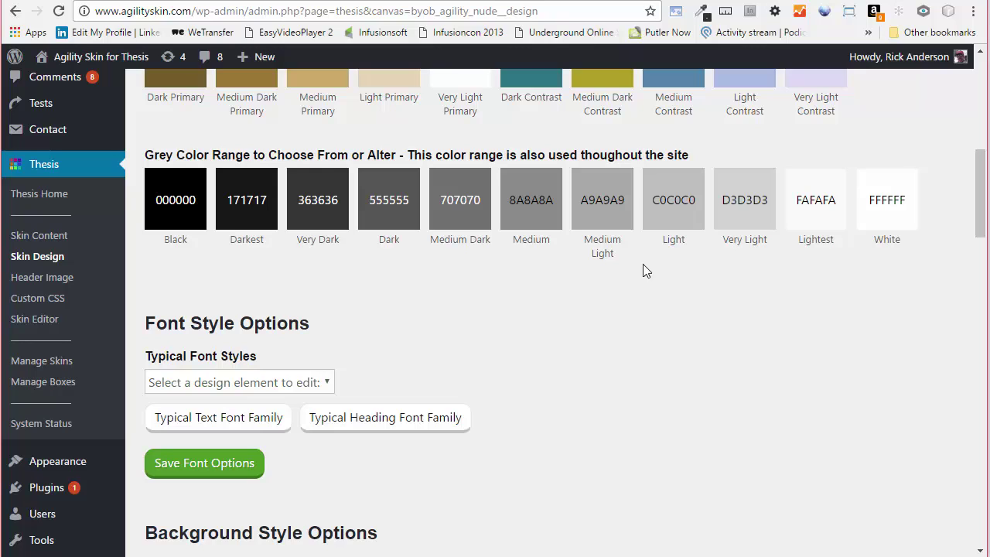
scroll(639, 256, "down", 1)
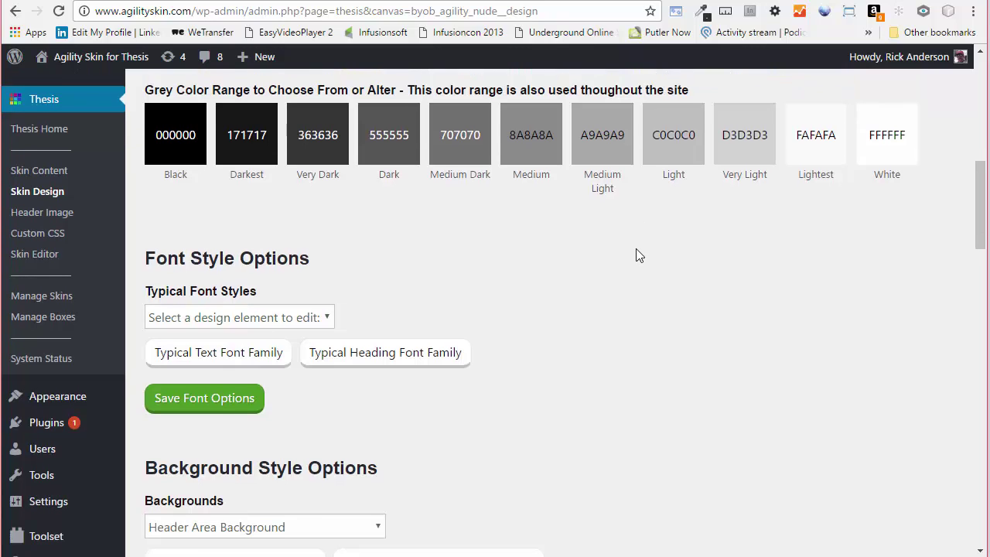
left_click(300, 307)
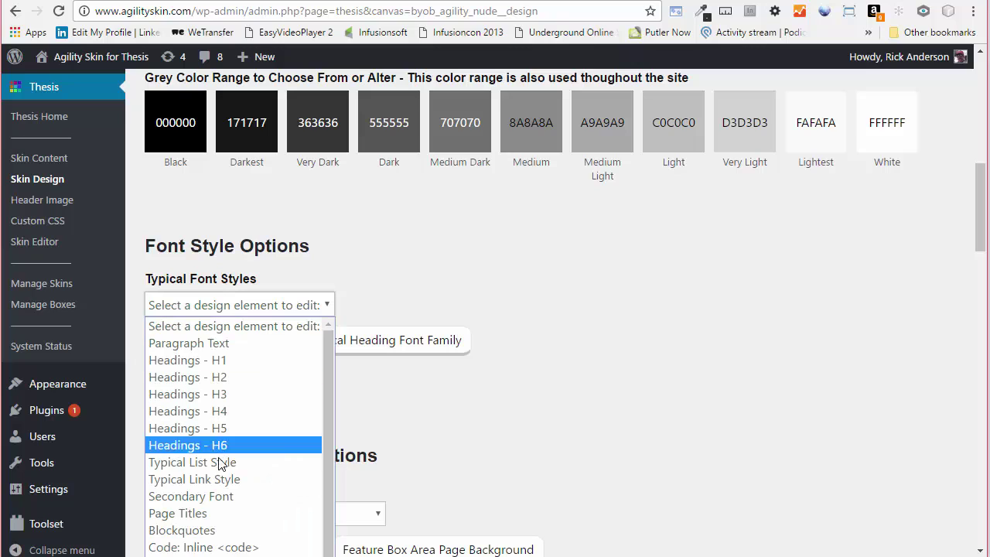
left_click(235, 515)
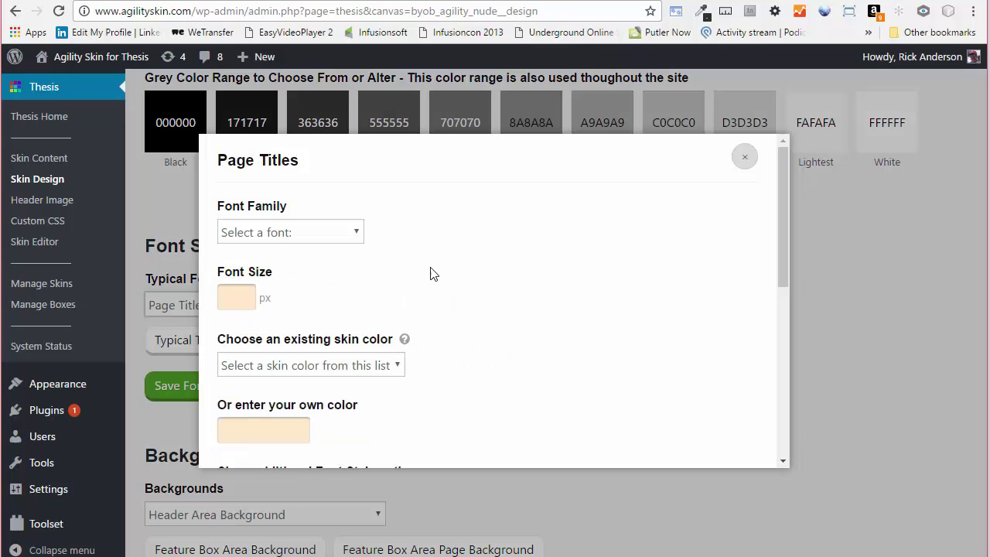
Step: Review the Page Titles font settings, including skin colors, link and hover decoration, colors and margin, and close them
scroll(402, 280, "down", 1)
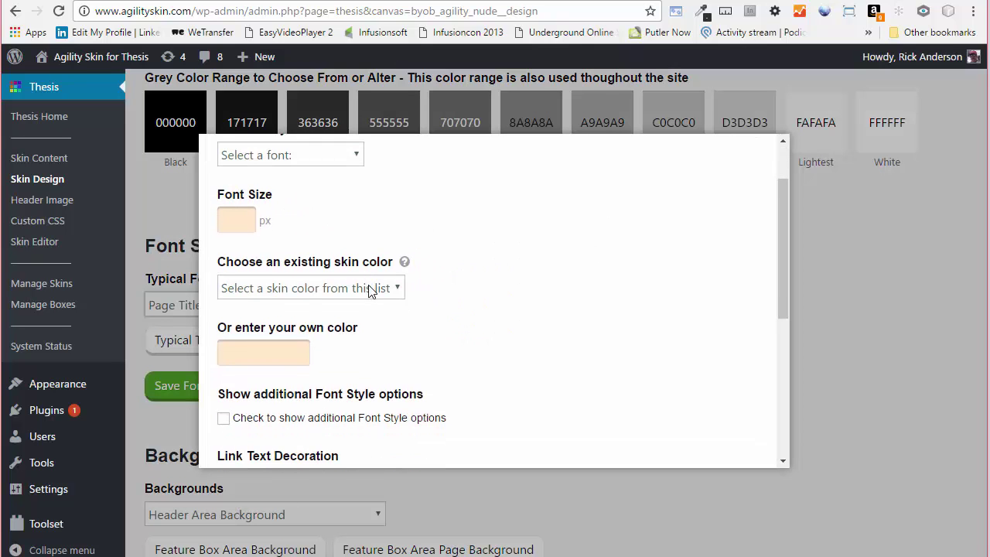
left_click(370, 289)
left_click(368, 285)
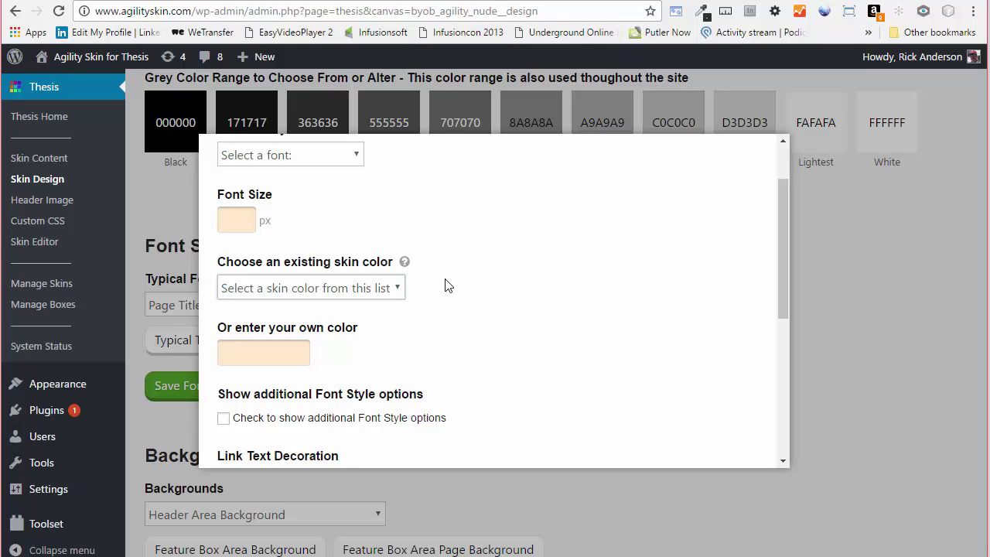
scroll(443, 281, "down", 3)
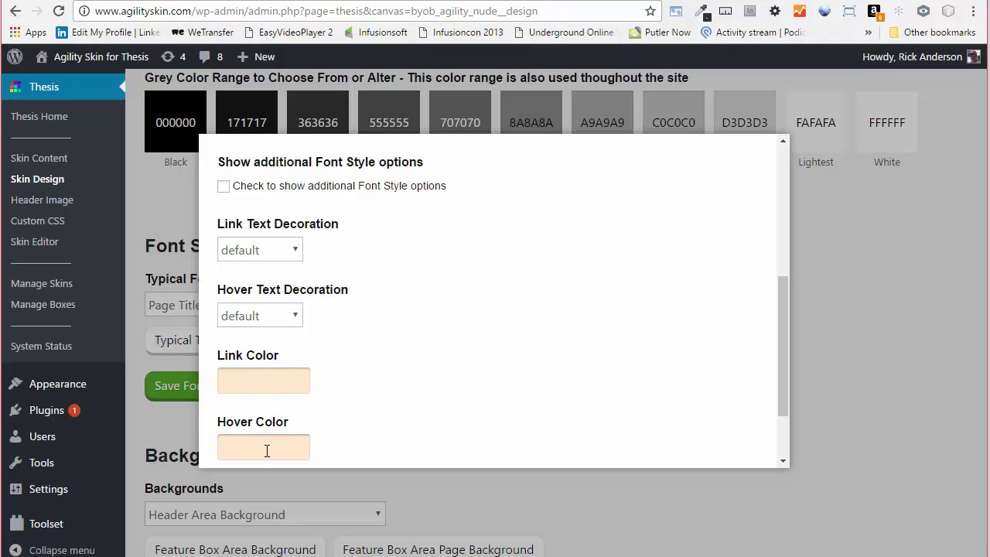
scroll(493, 320, "down", 1)
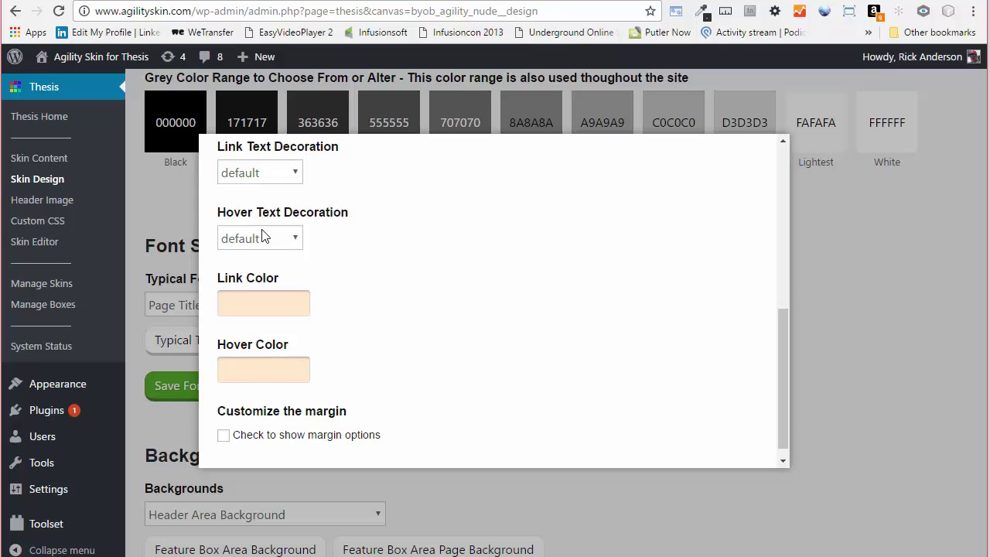
scroll(705, 211, "up", 5)
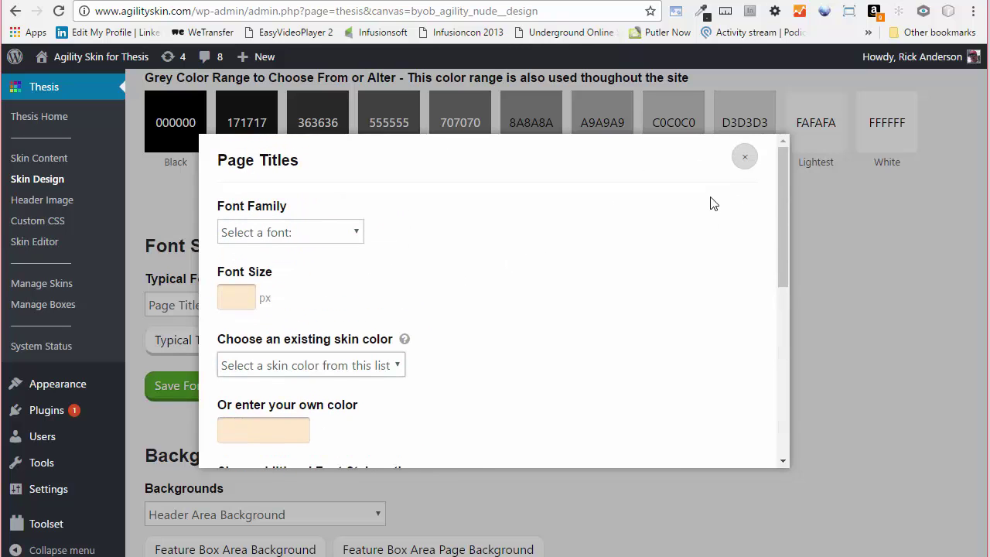
scroll(508, 278, "down", 2)
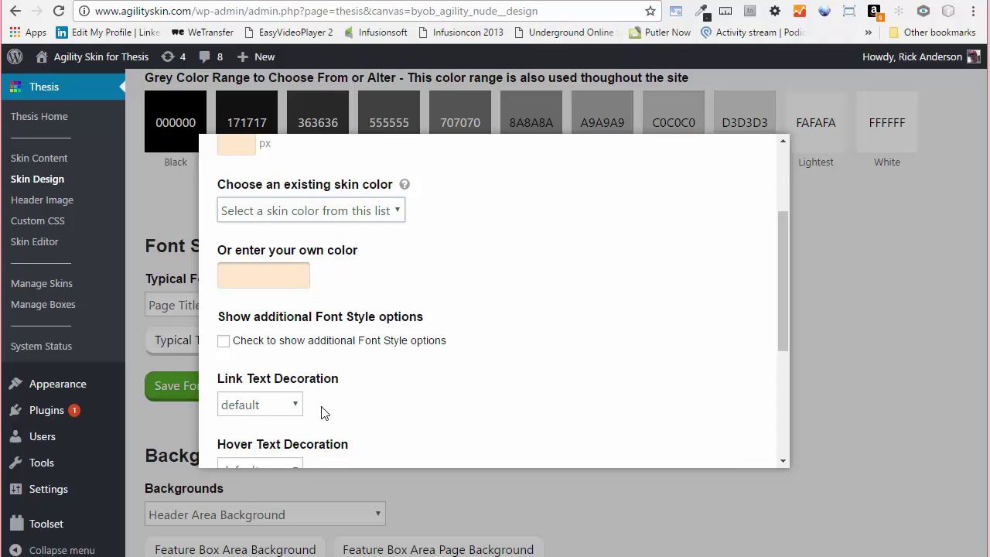
scroll(679, 241, "up", 2)
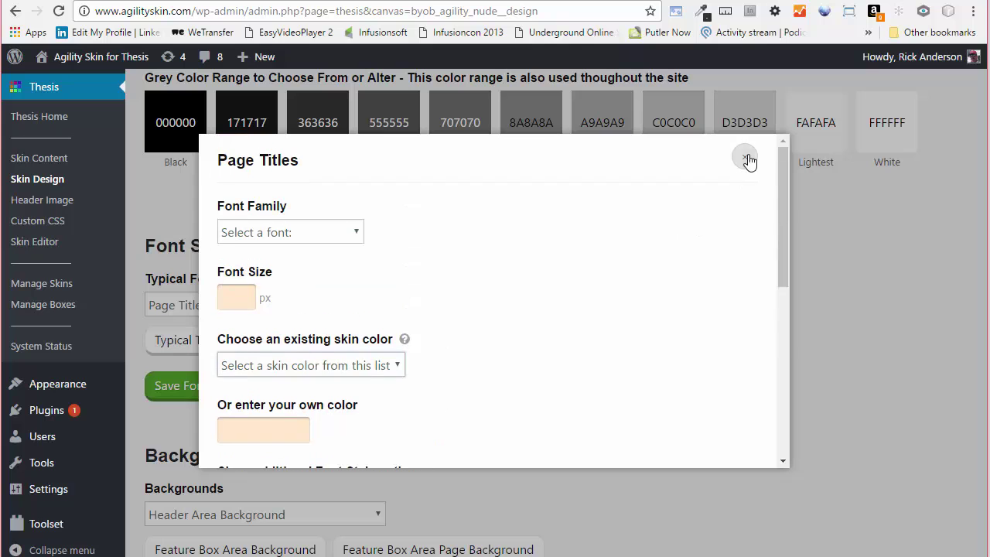
left_click(747, 159)
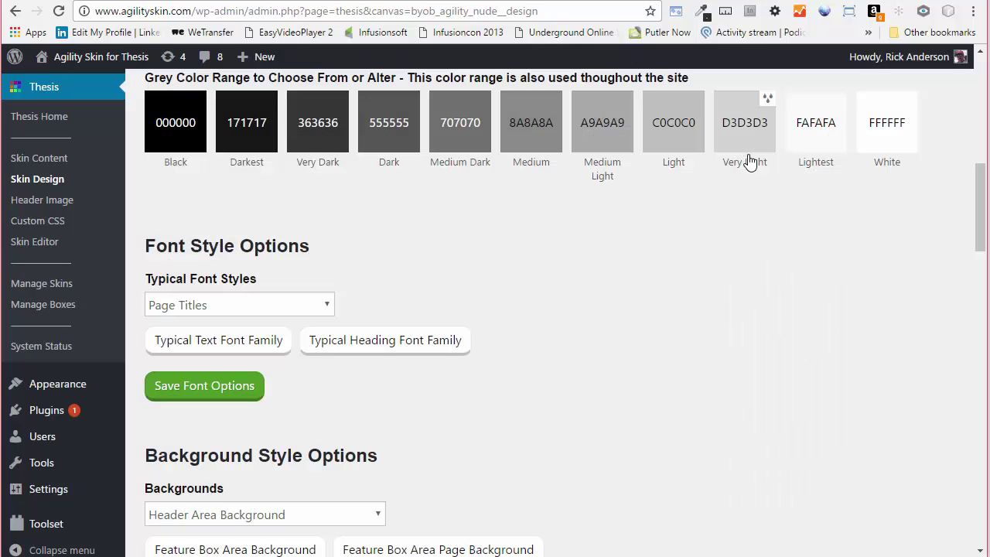
Step: Open the Header Menu settings in the Menu Style Options
scroll(611, 309, "down", 3)
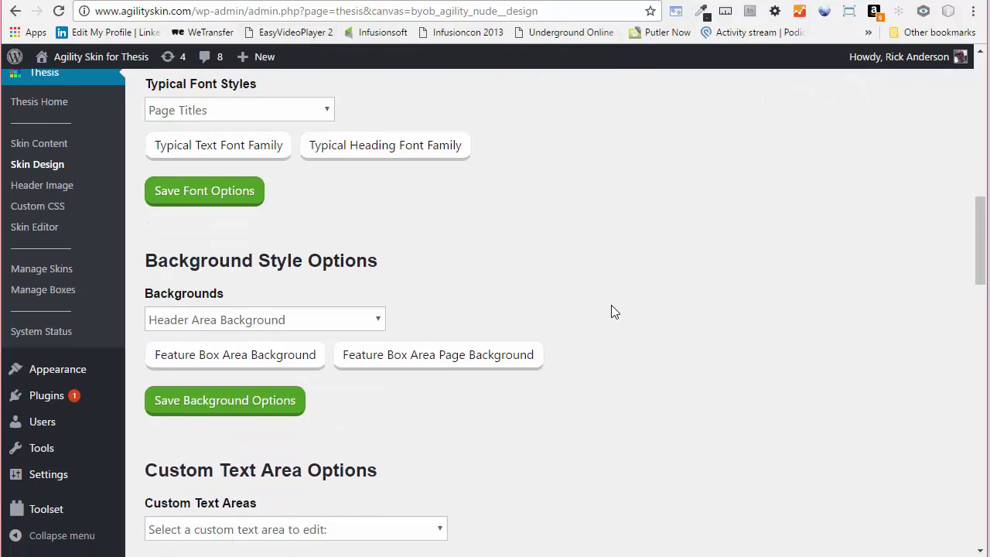
scroll(611, 310, "down", 7)
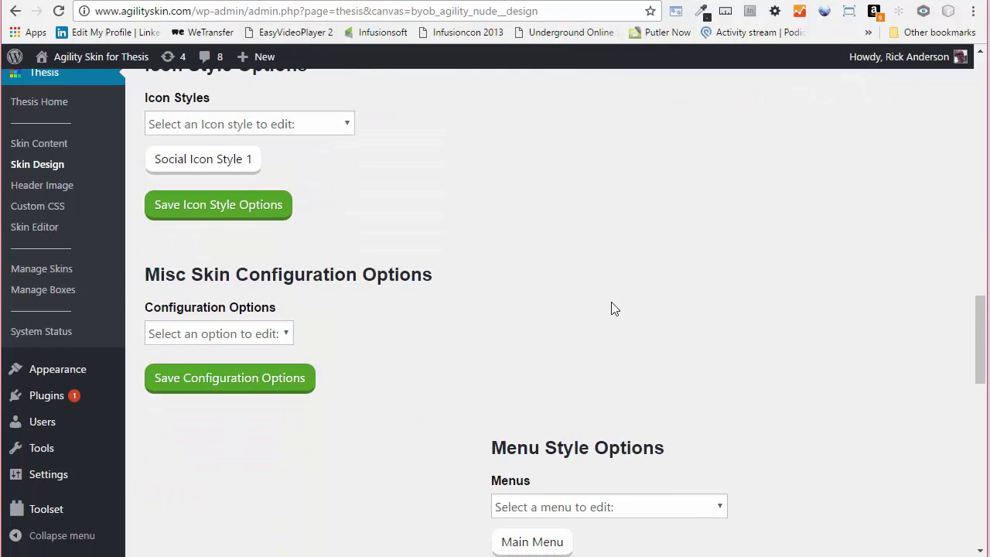
scroll(602, 276, "down", 4)
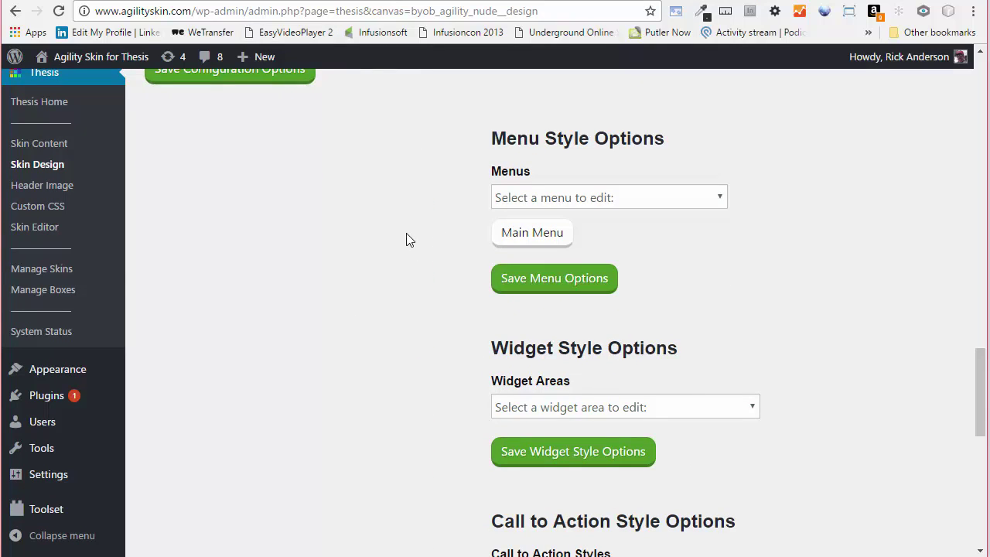
left_click(655, 200)
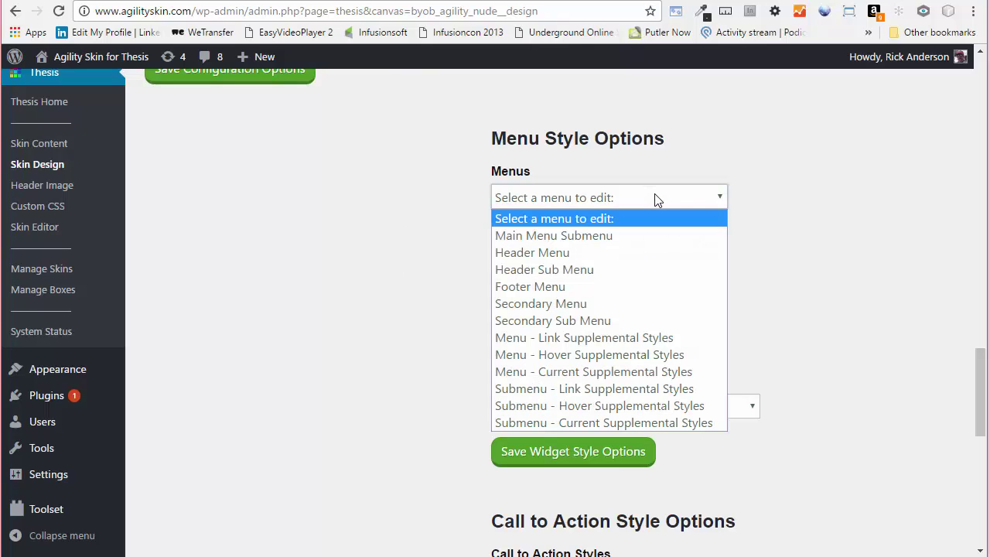
left_click(608, 253)
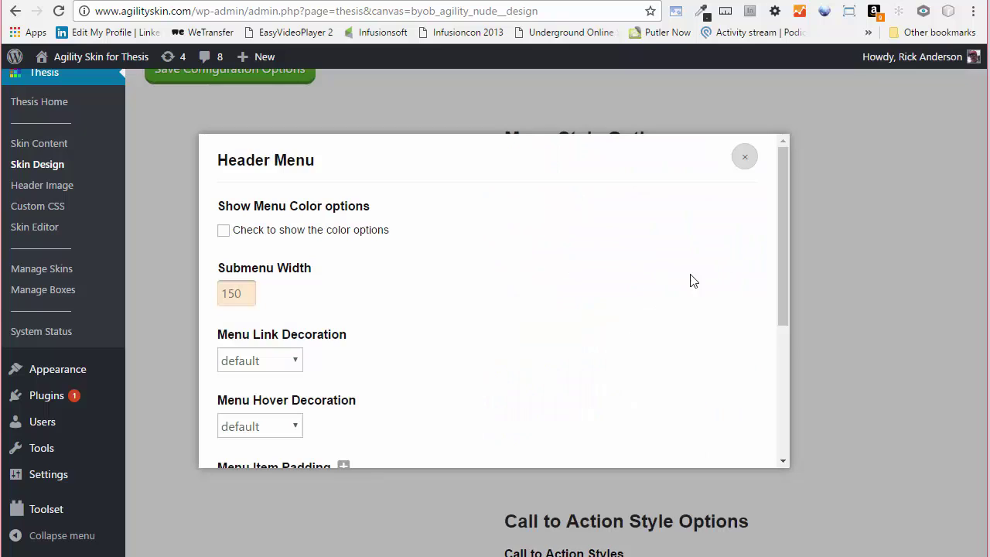
Step: Show the header menu's color options and look through the skin colors offered for the link text
left_click(223, 229)
scroll(506, 284, "down", 1)
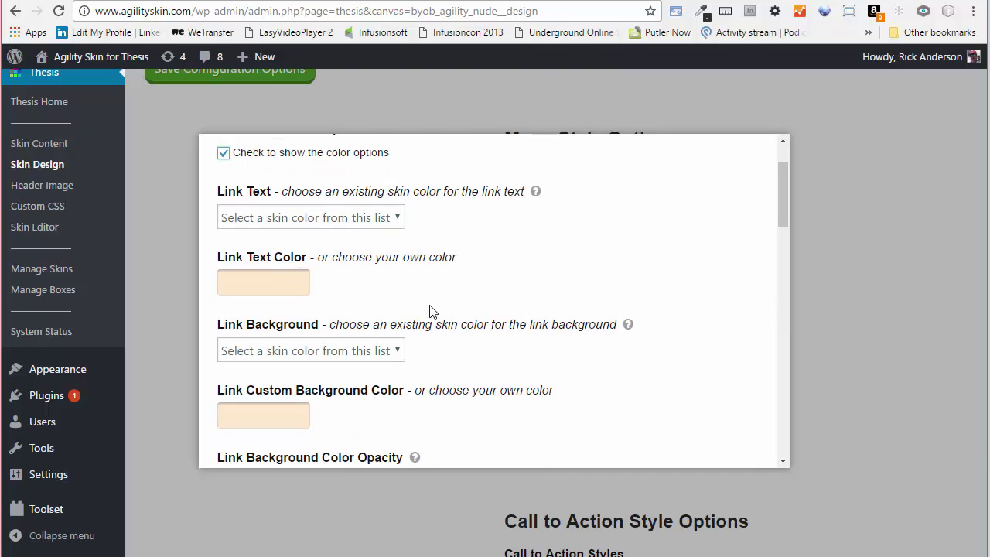
left_click(265, 284)
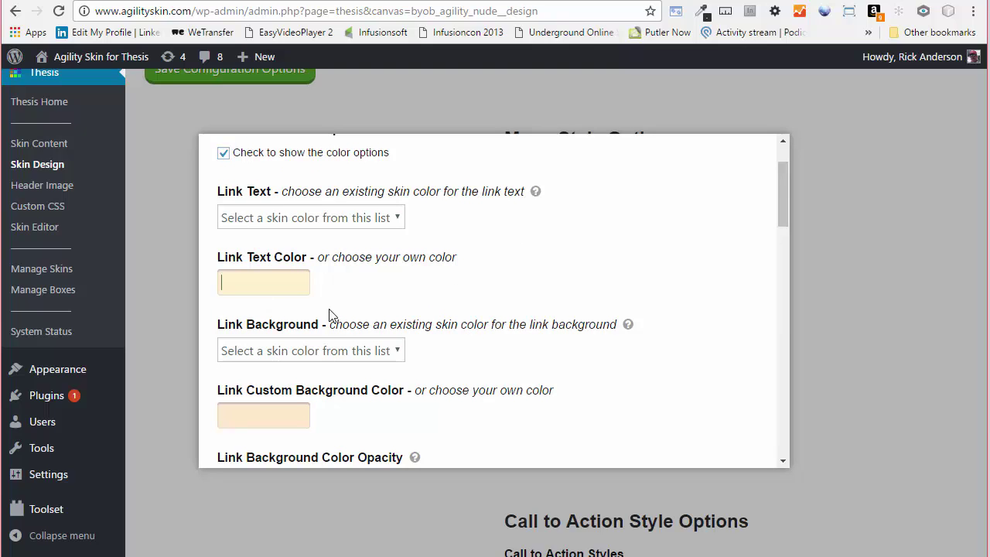
left_click(357, 220)
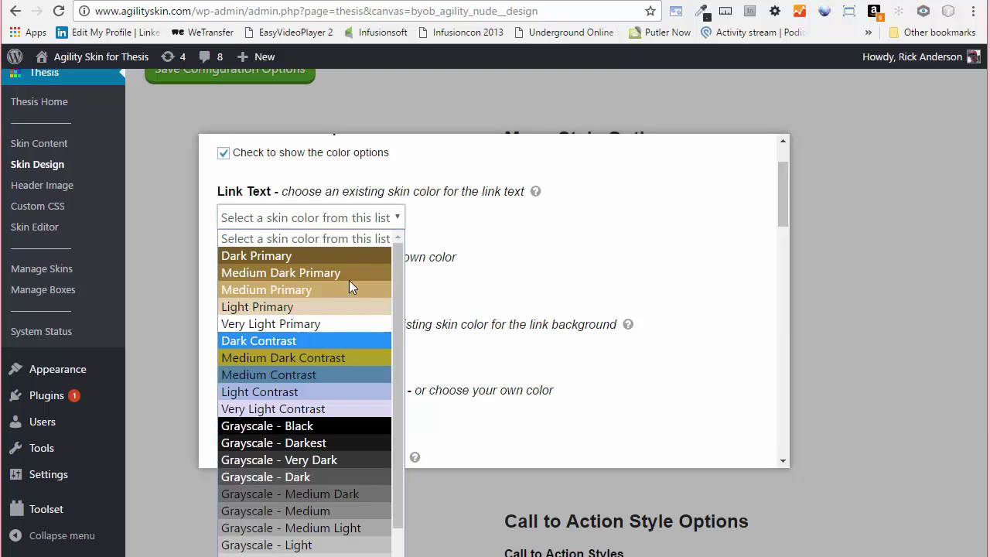
left_click(347, 221)
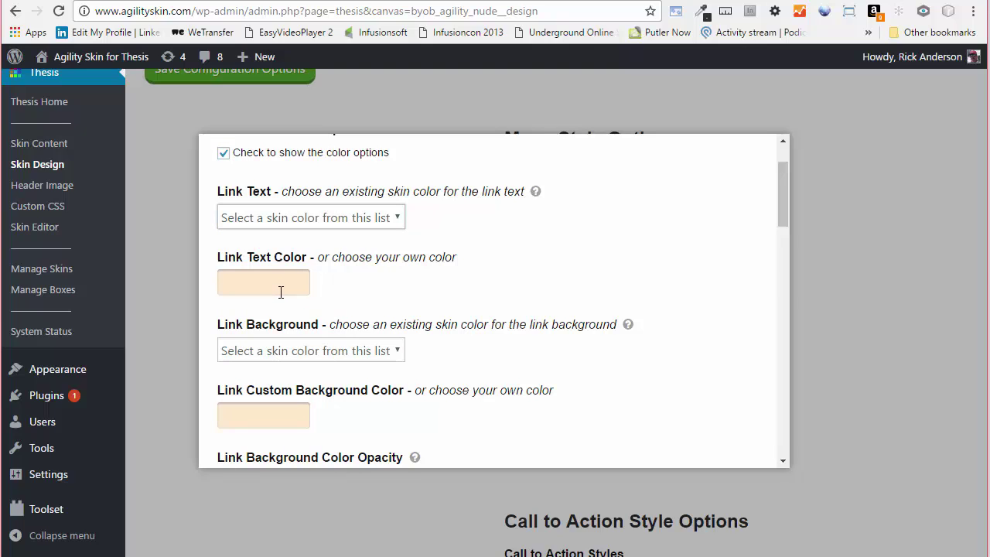
left_click(281, 291)
Step: Examine the header menu's link, hover and current text and background color options, and close the settings
scroll(520, 310, "down", 2)
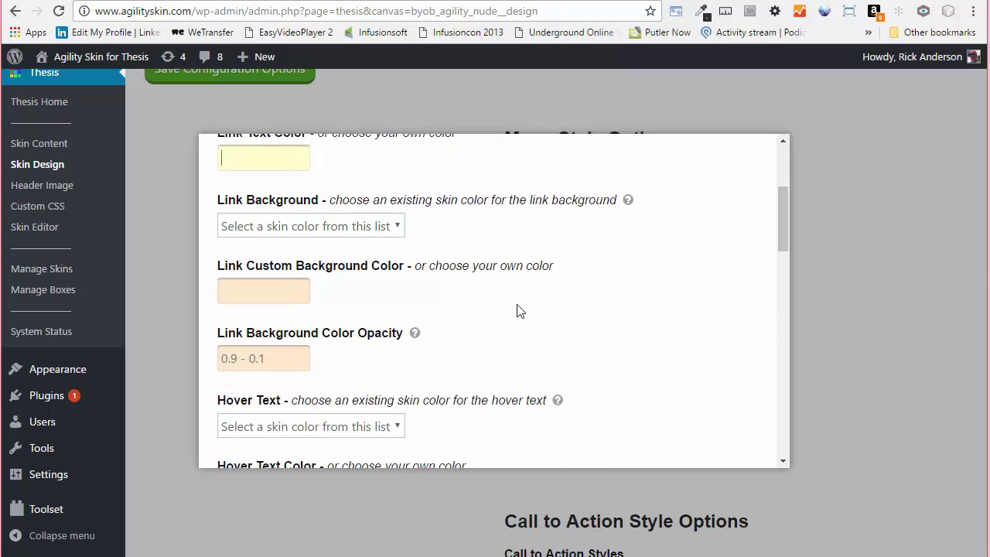
scroll(520, 310, "down", 1)
scroll(520, 311, "up", 4)
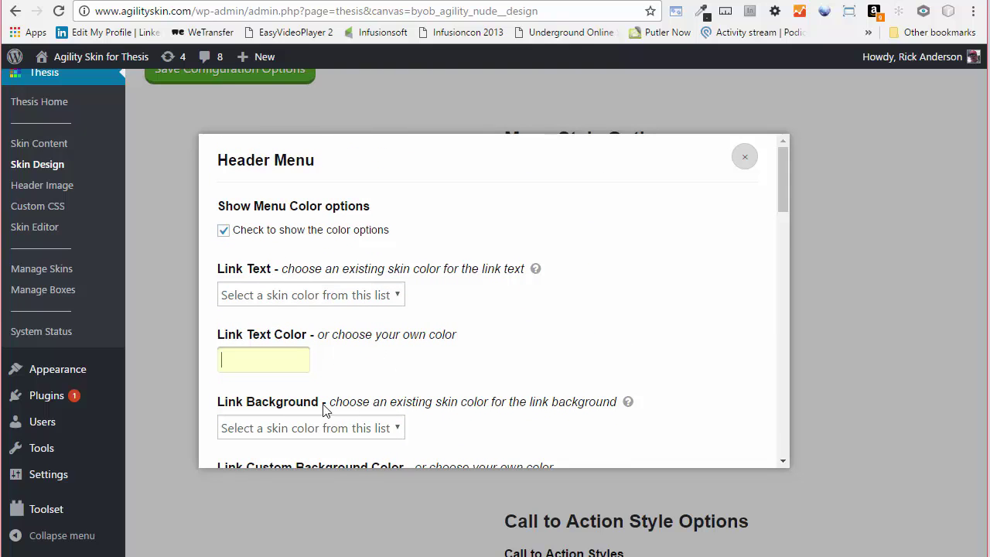
scroll(469, 357, "down", 3)
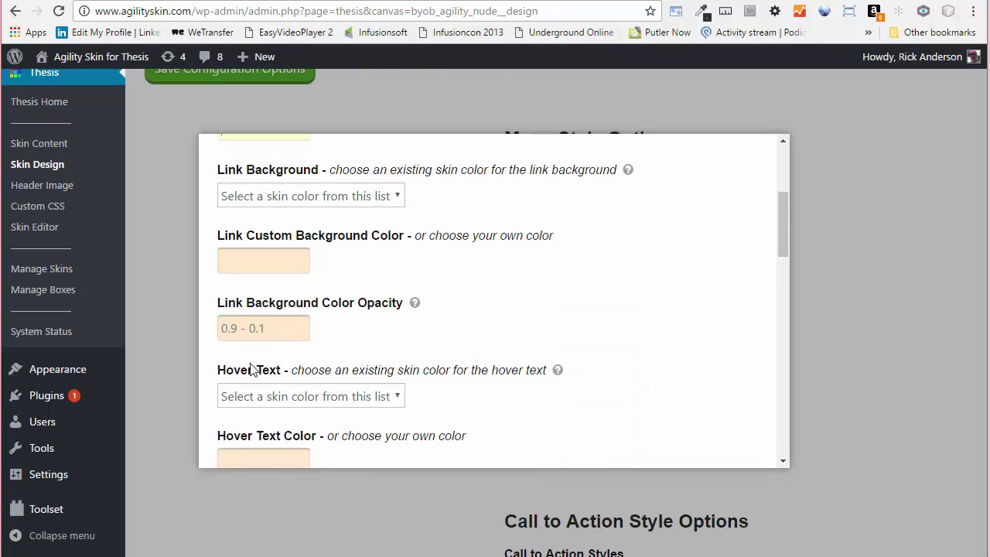
scroll(461, 364, "down", 1)
scroll(460, 362, "down", 2)
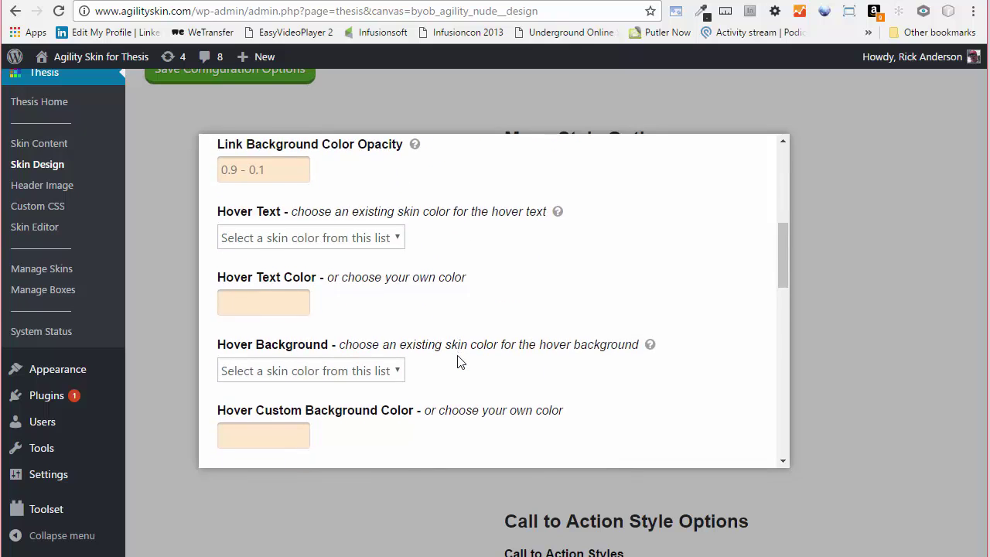
scroll(460, 386, "down", 2)
scroll(317, 317, "down", 3)
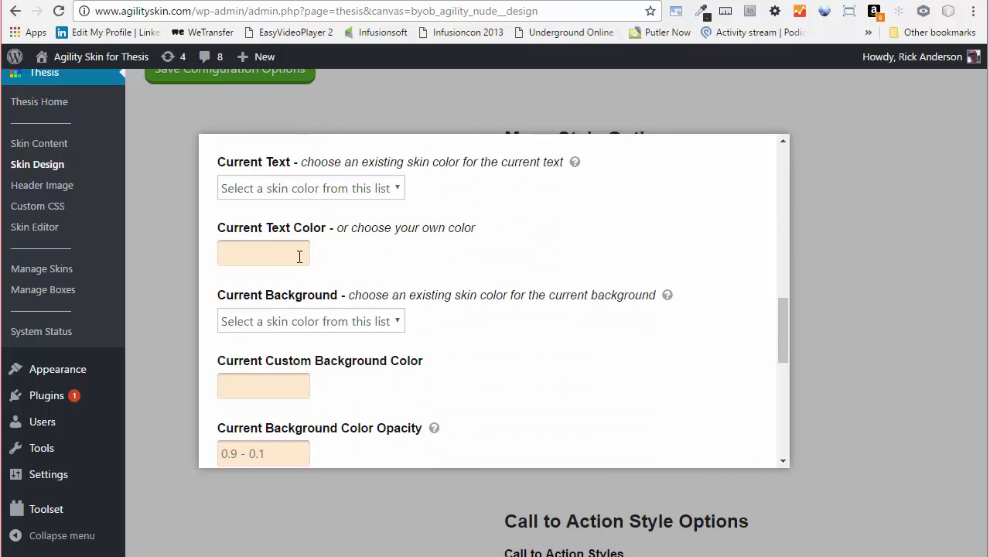
scroll(413, 338, "down", 2)
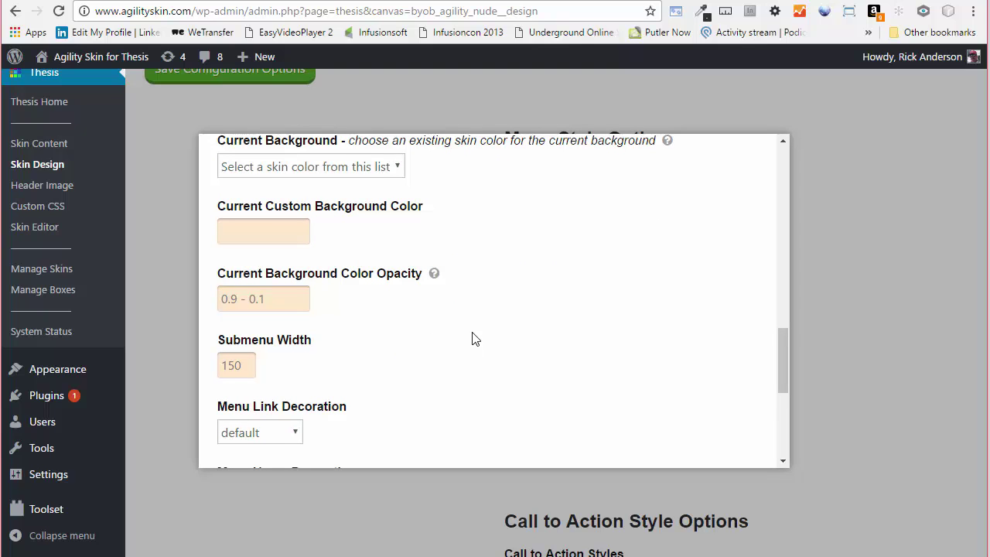
scroll(471, 340, "up", 4)
scroll(511, 339, "up", 6)
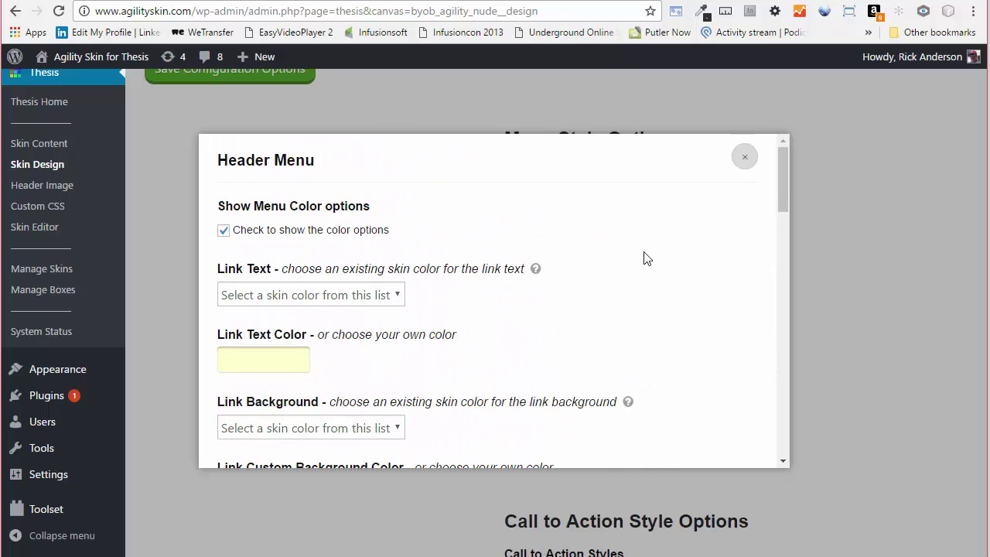
left_click(743, 157)
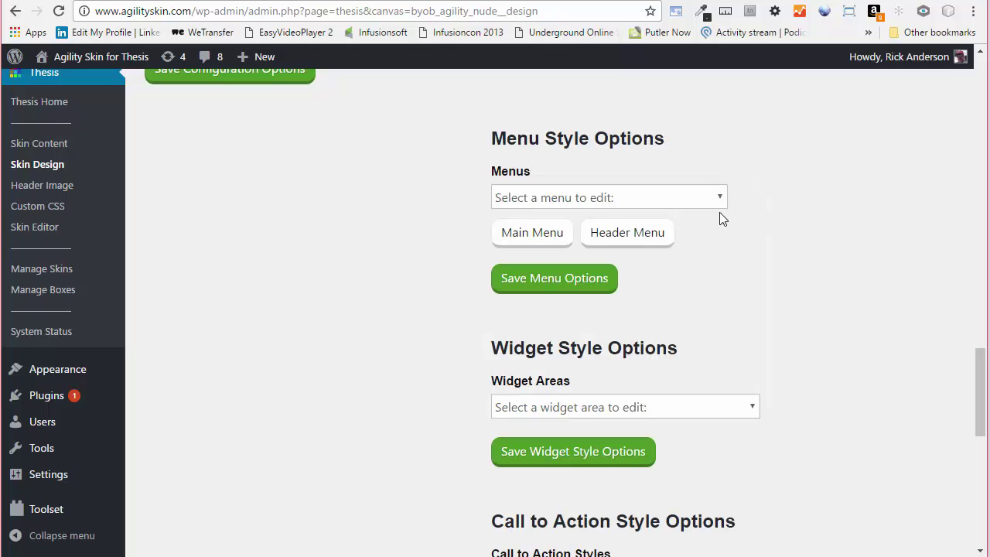
Step: Open the Menu - Link Supplemental Styles settings and briefly show the background image options before hiding them again
left_click(672, 199)
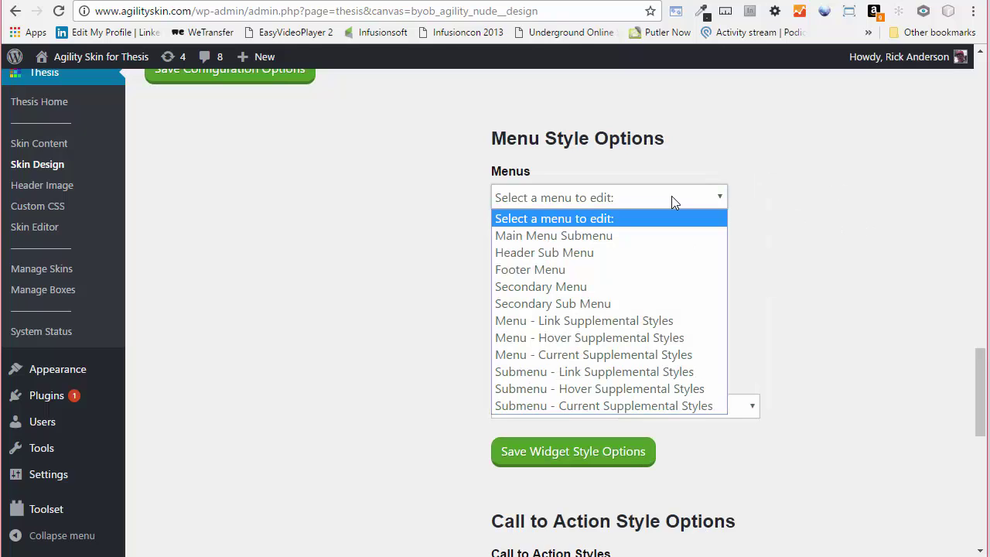
left_click(599, 320)
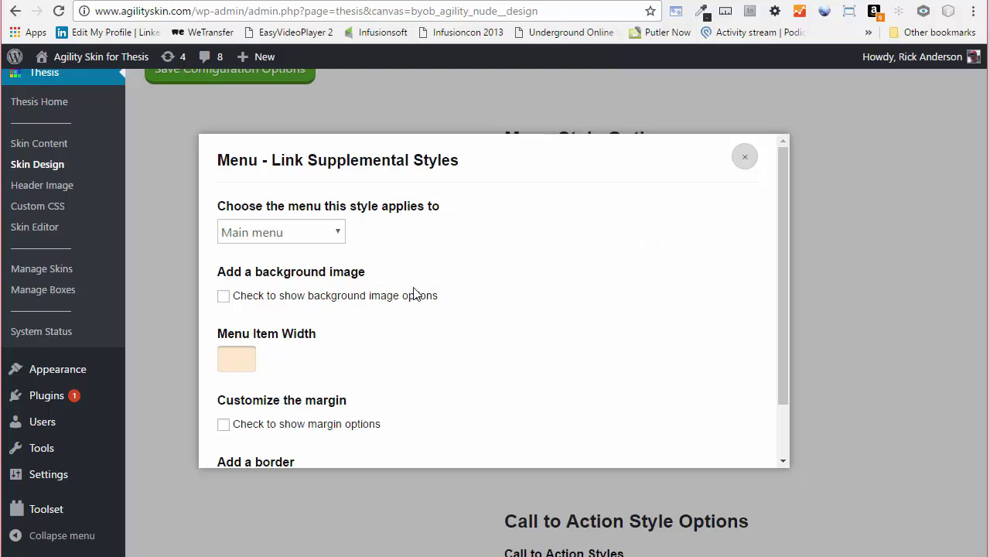
left_click(223, 297)
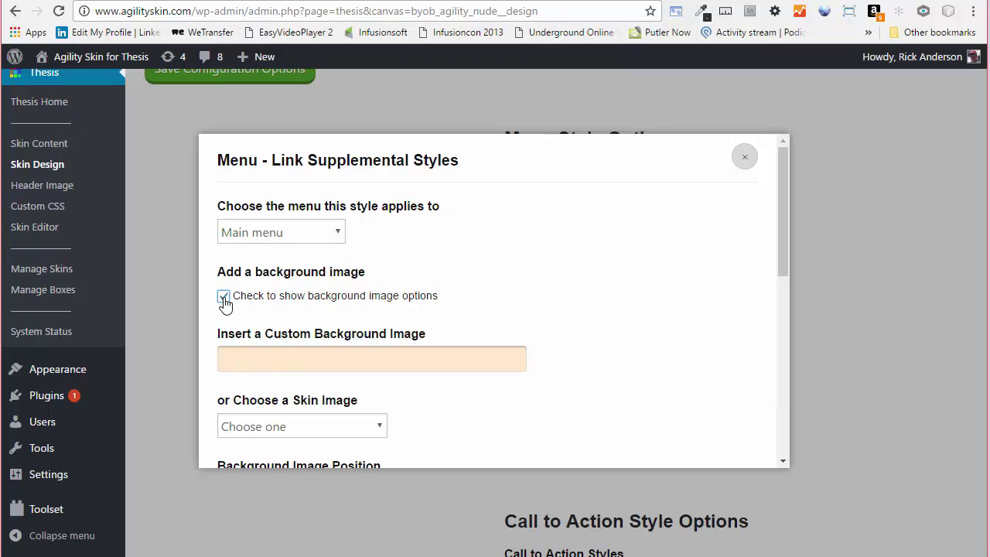
left_click(224, 297)
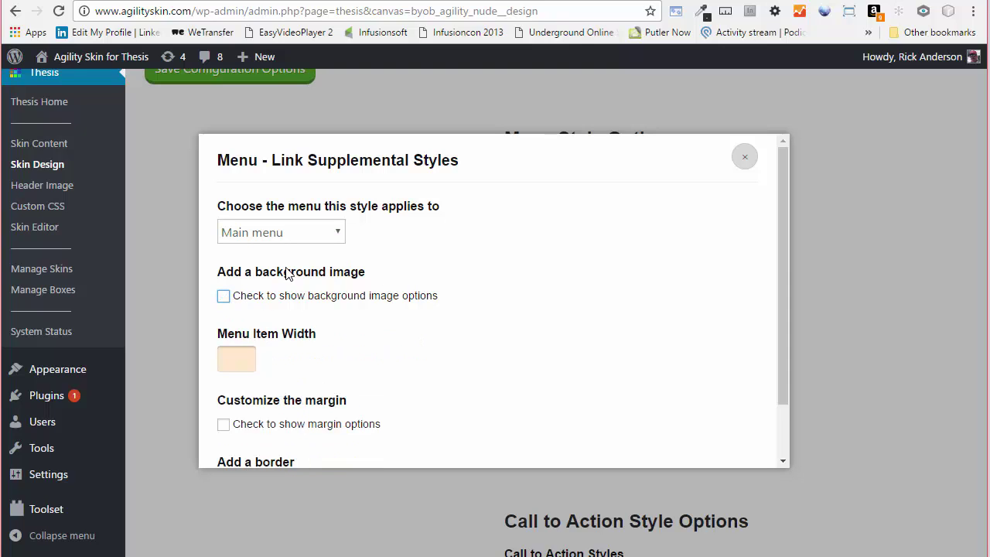
Step: Check which menus the supplemental link style can apply to, review its margin and border options, and close the settings
left_click(332, 232)
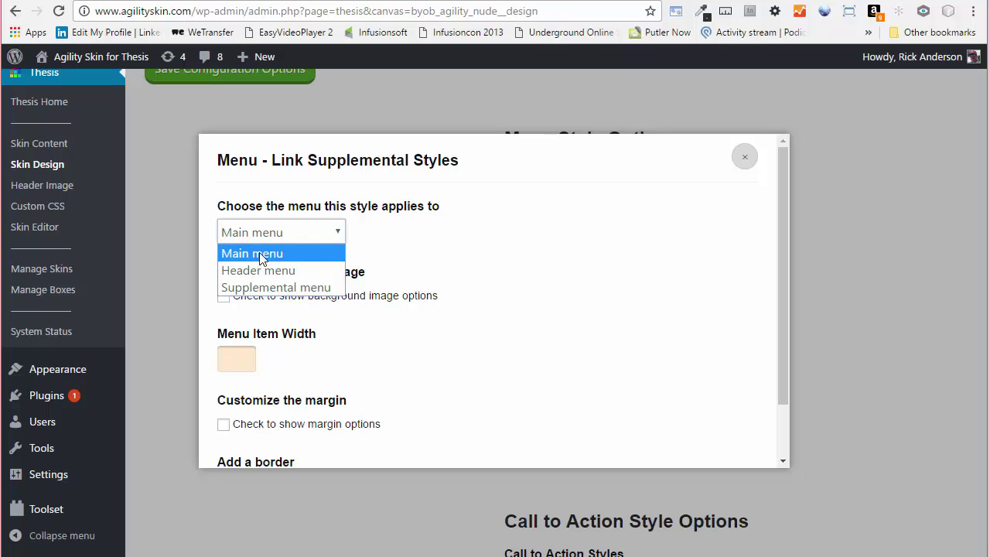
left_click(452, 232)
scroll(453, 232, "down", 1)
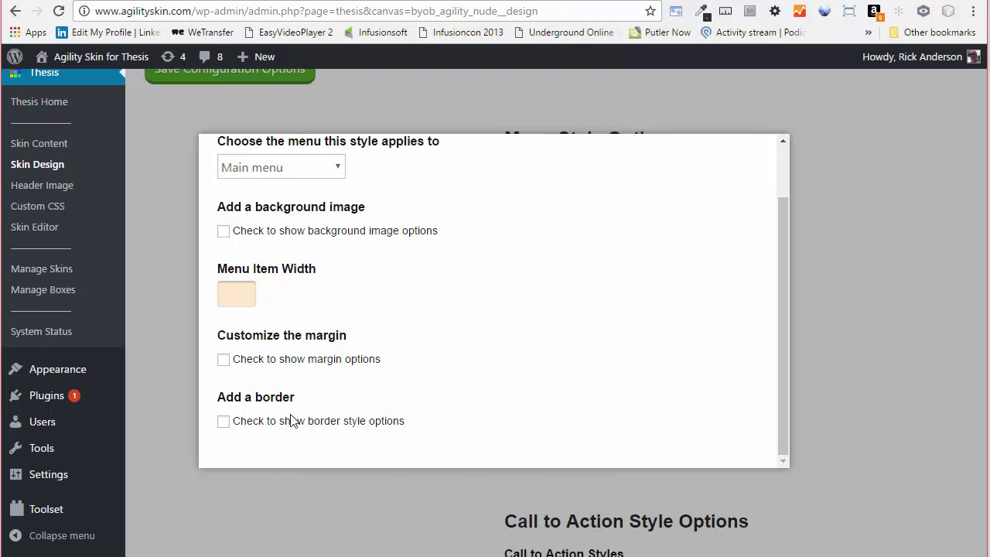
scroll(467, 339, "up", 1)
scroll(467, 339, "up", 1)
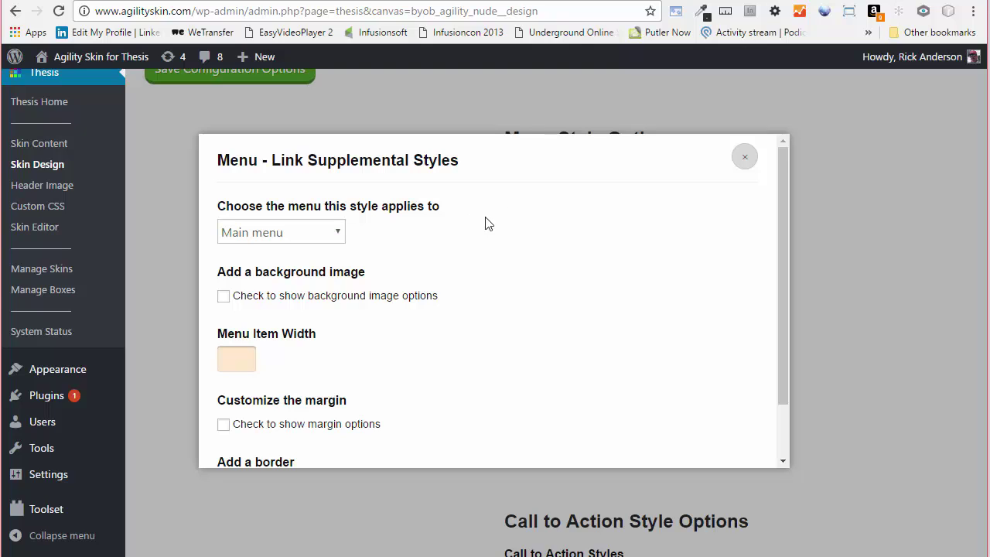
left_click(747, 161)
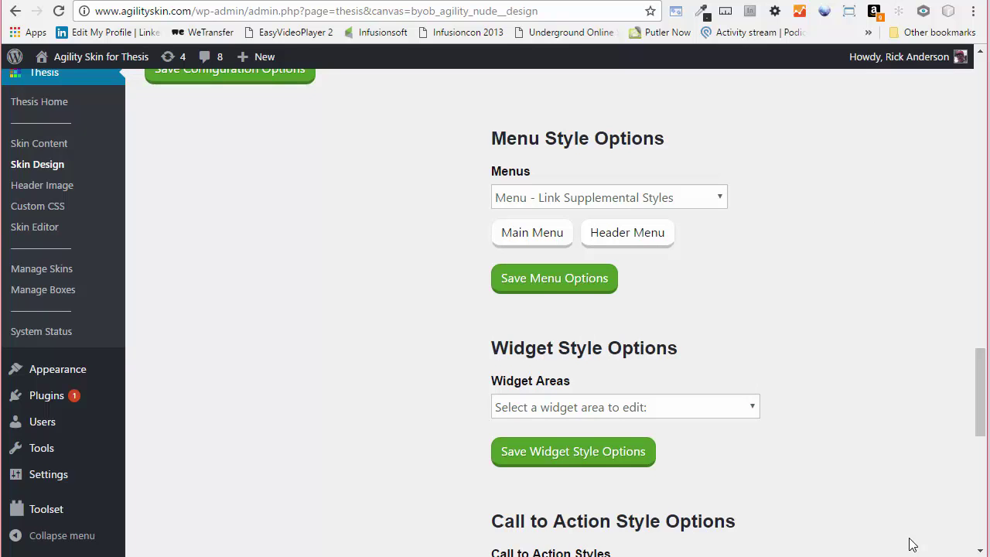
scroll(850, 453, "up", 10)
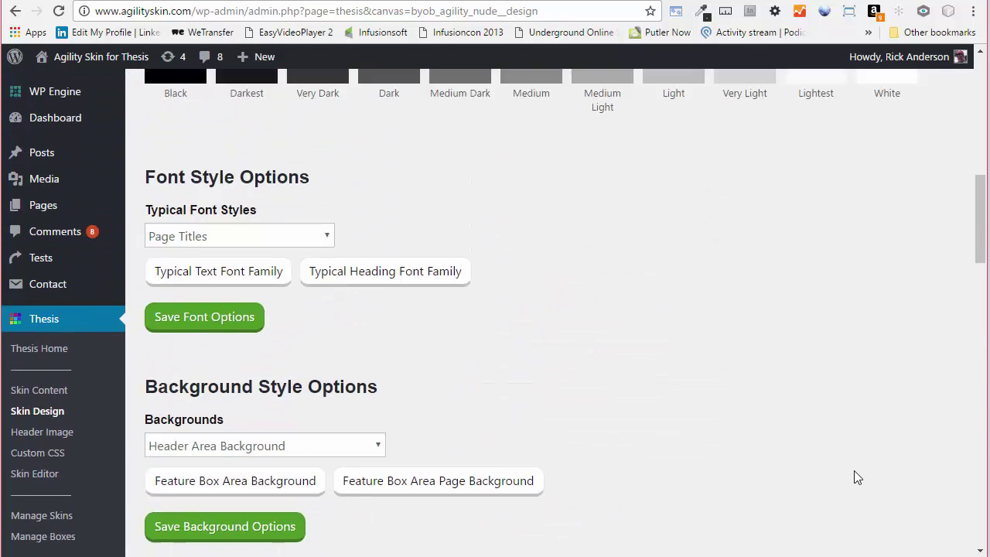
scroll(854, 470, "up", 10)
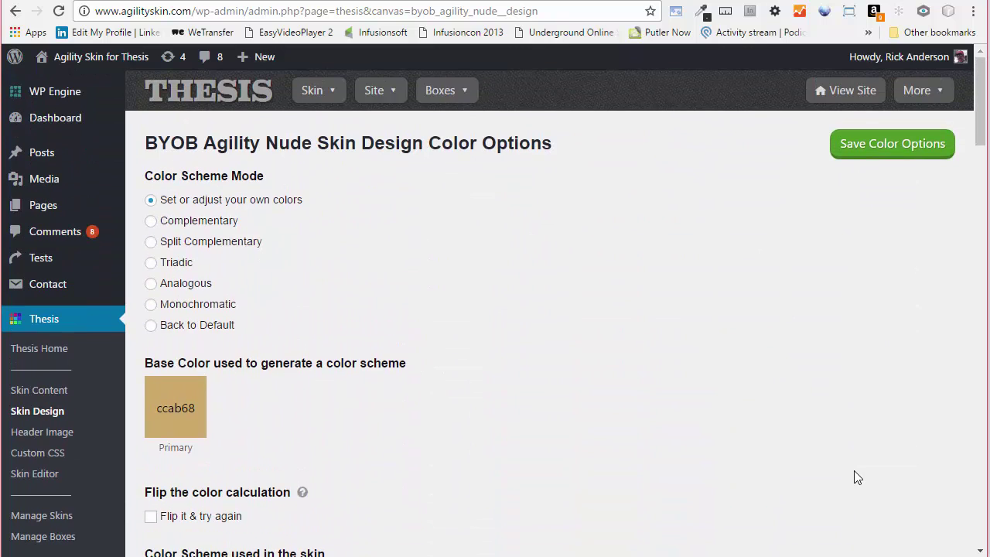